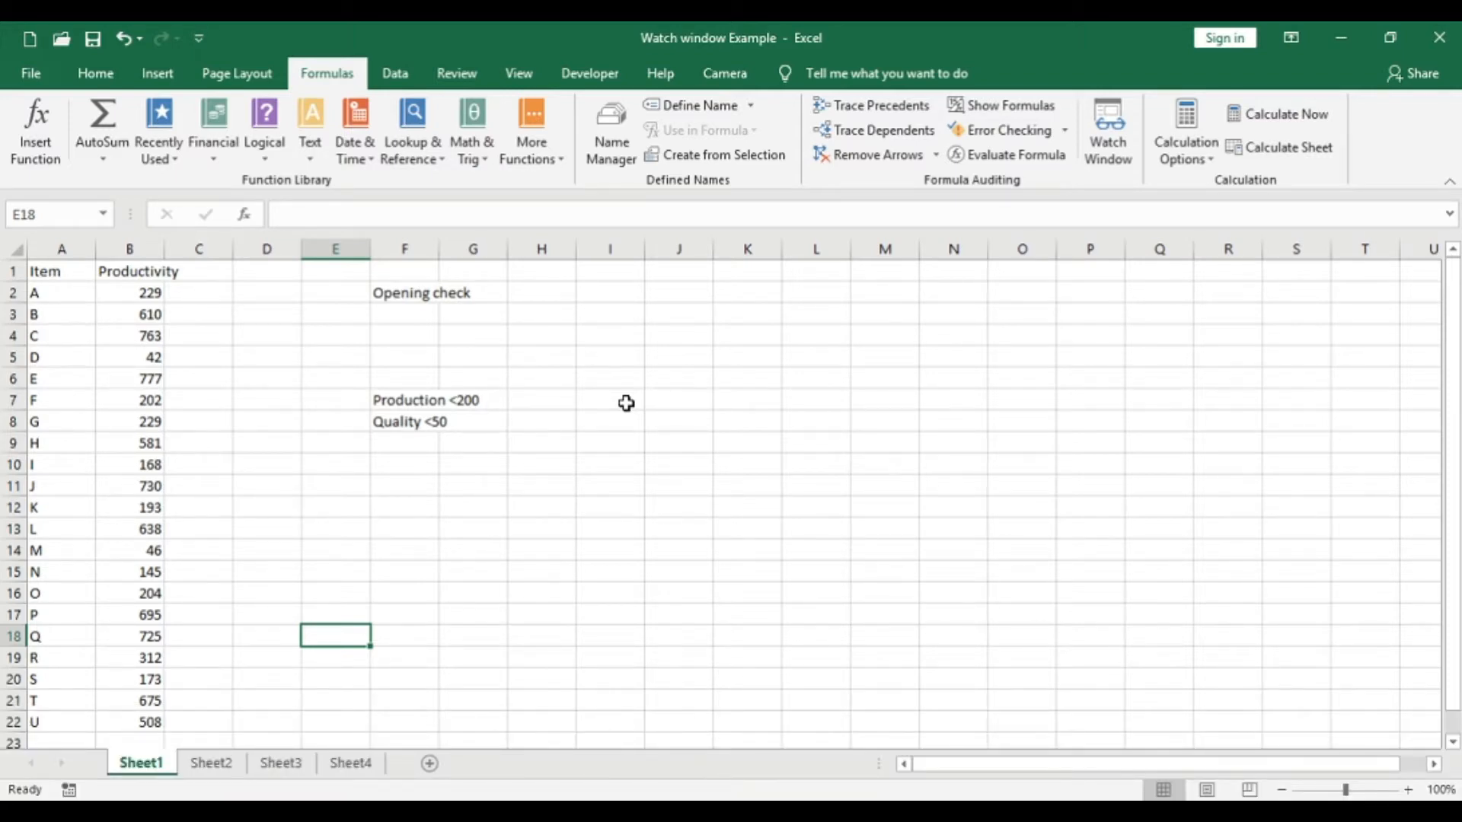
- Open the Watch Window and move it over the empty cells beside the Productivity data
click(541, 485)
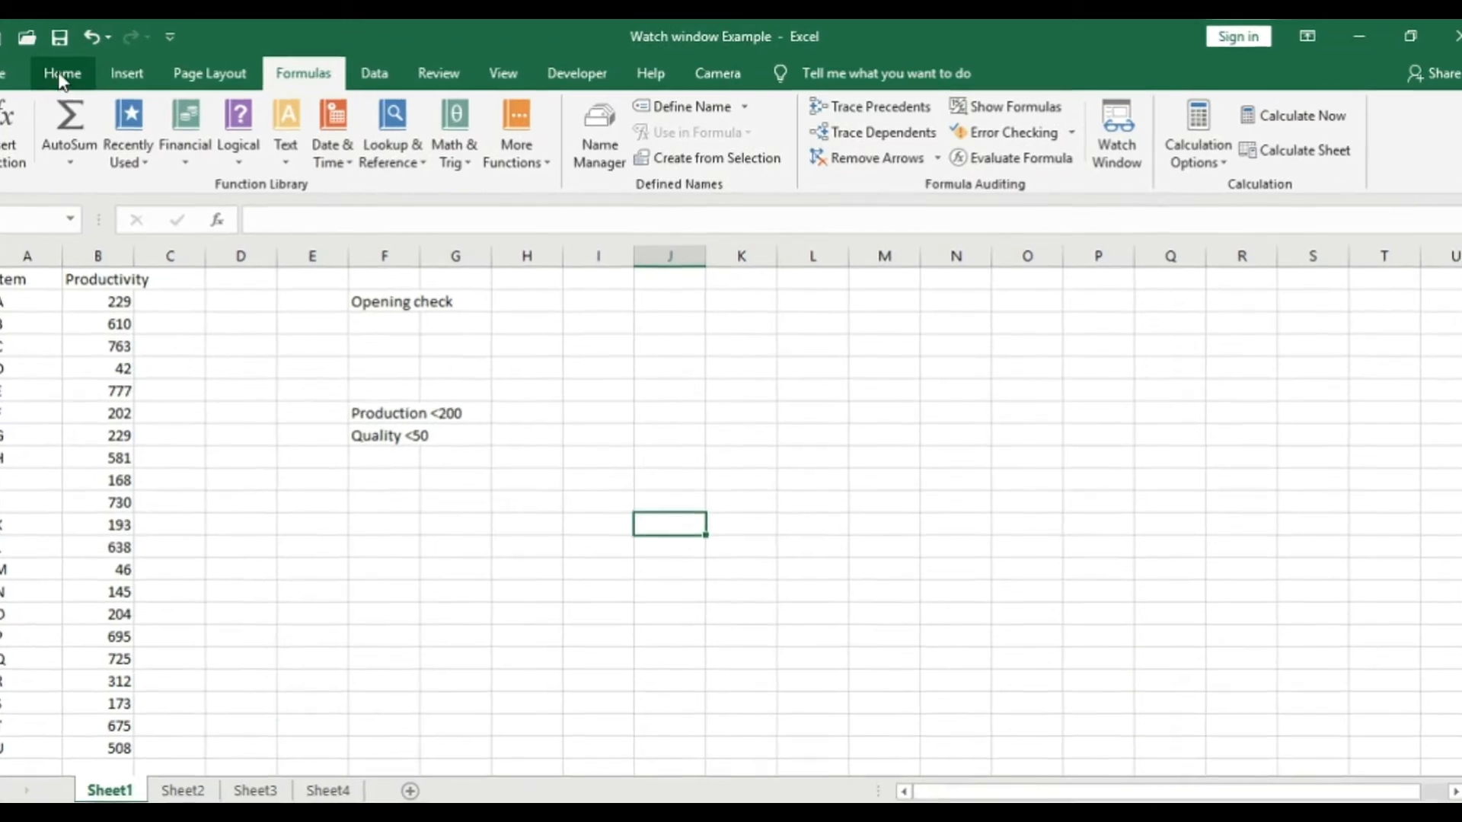
click(59, 69)
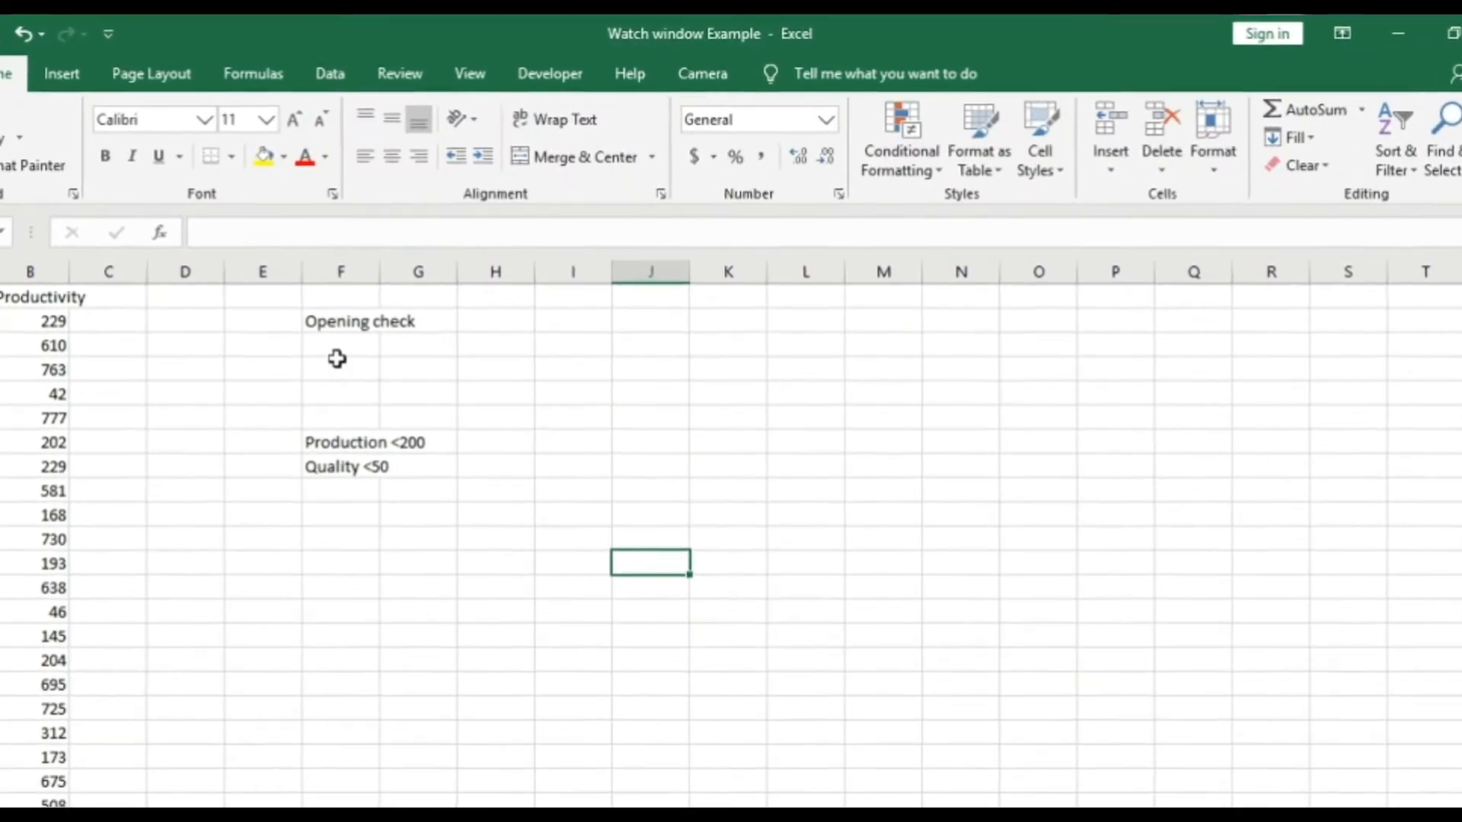
click(252, 74)
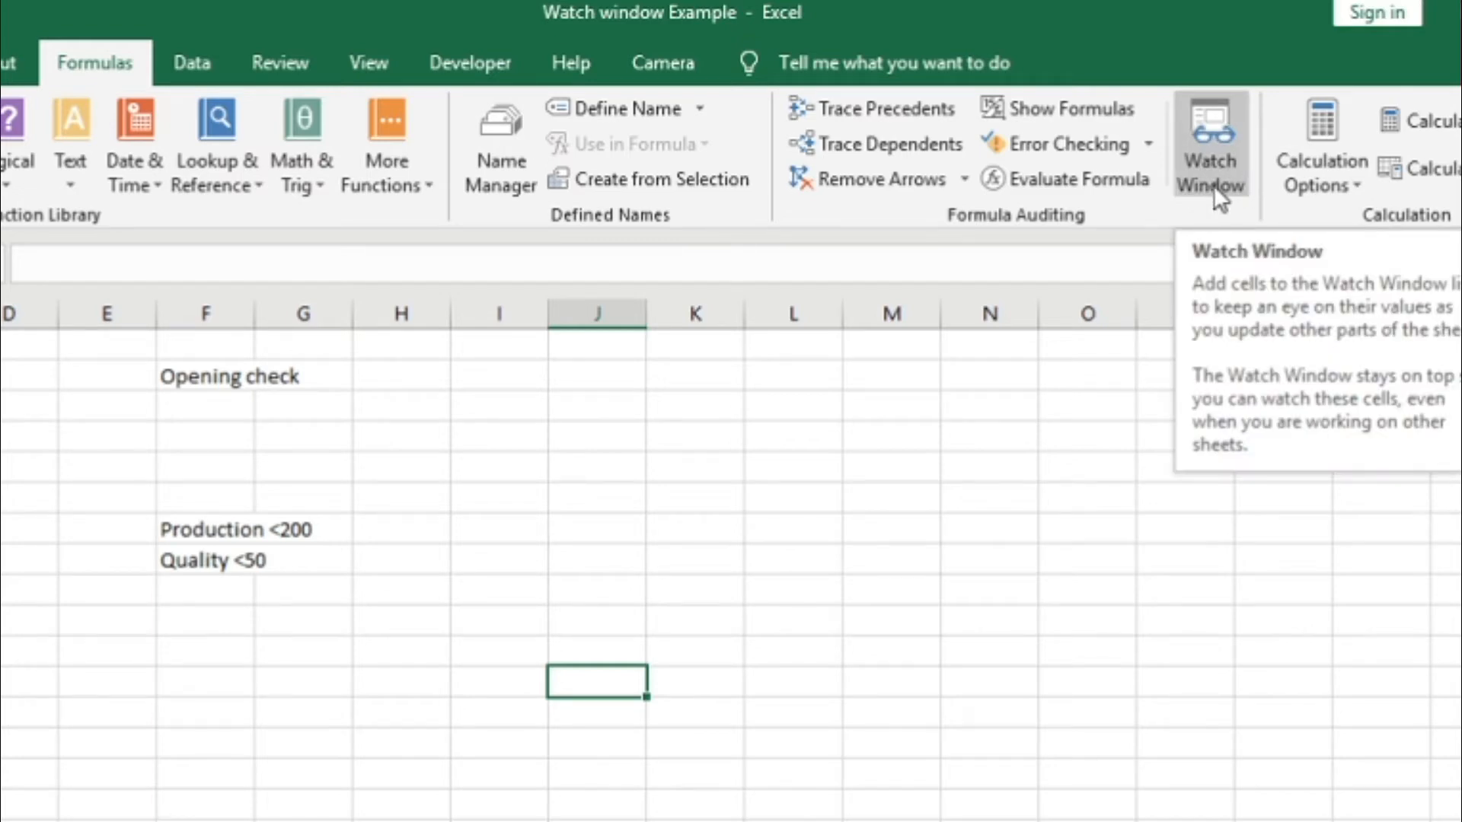
click(1214, 185)
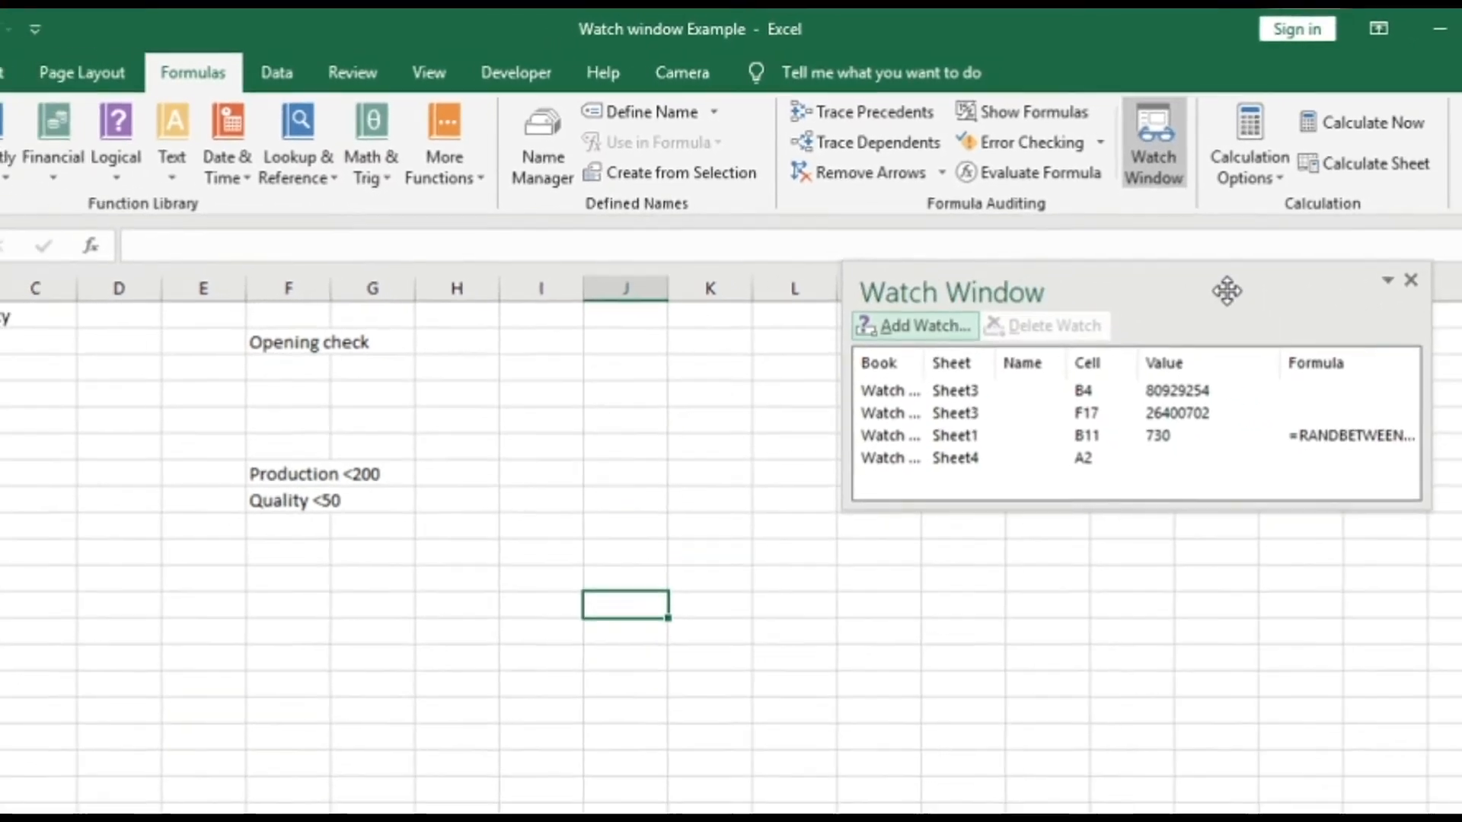
drag(1262, 318, 1226, 420)
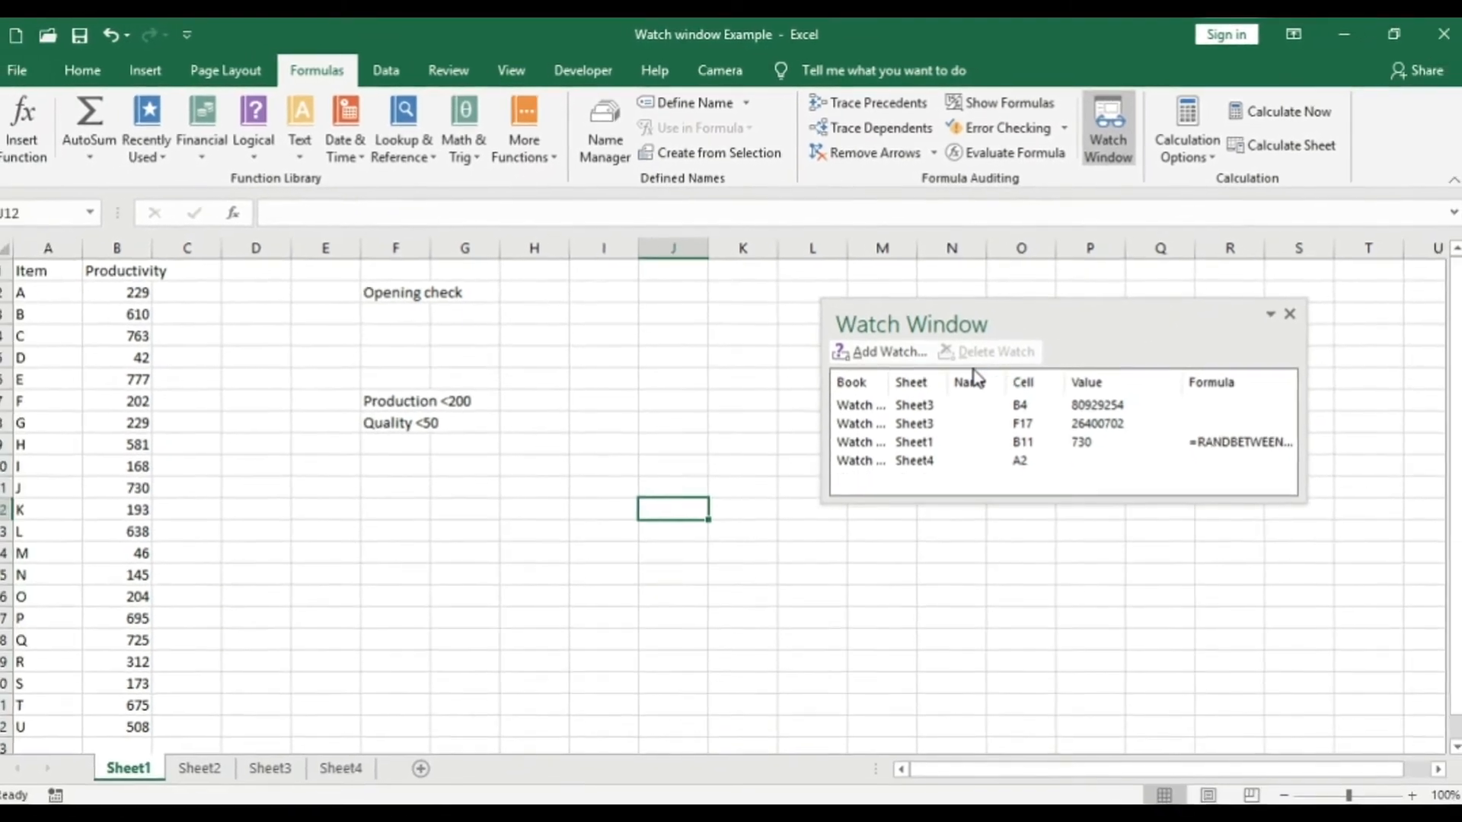
- Delete all existing watches for Sheet1, Sheet3 and Sheet4, and close the Watch Window
click(882, 439)
ctrl+click(877, 459)
ctrl+click(868, 441)
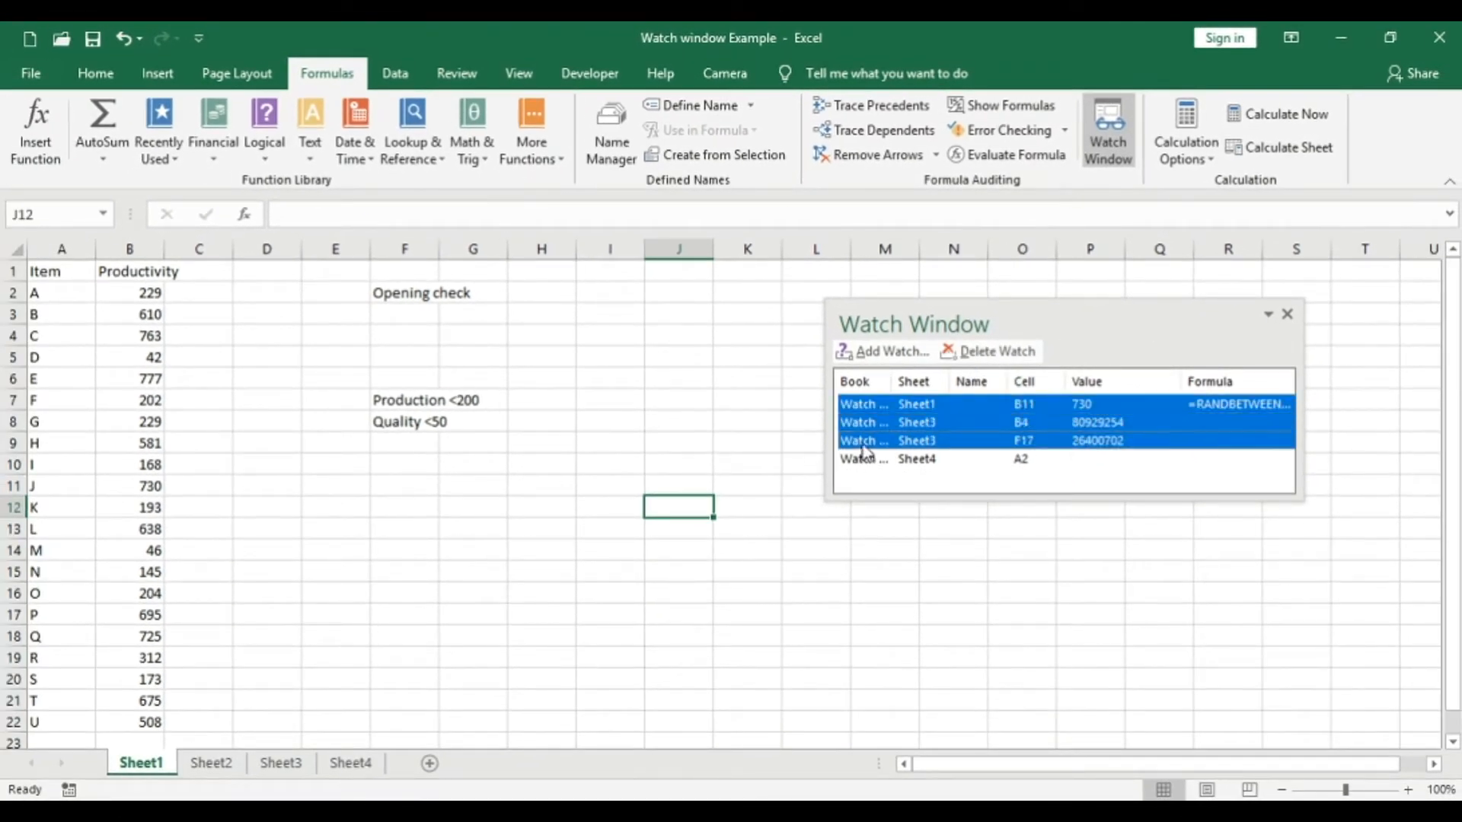
ctrl+click(865, 460)
click(990, 352)
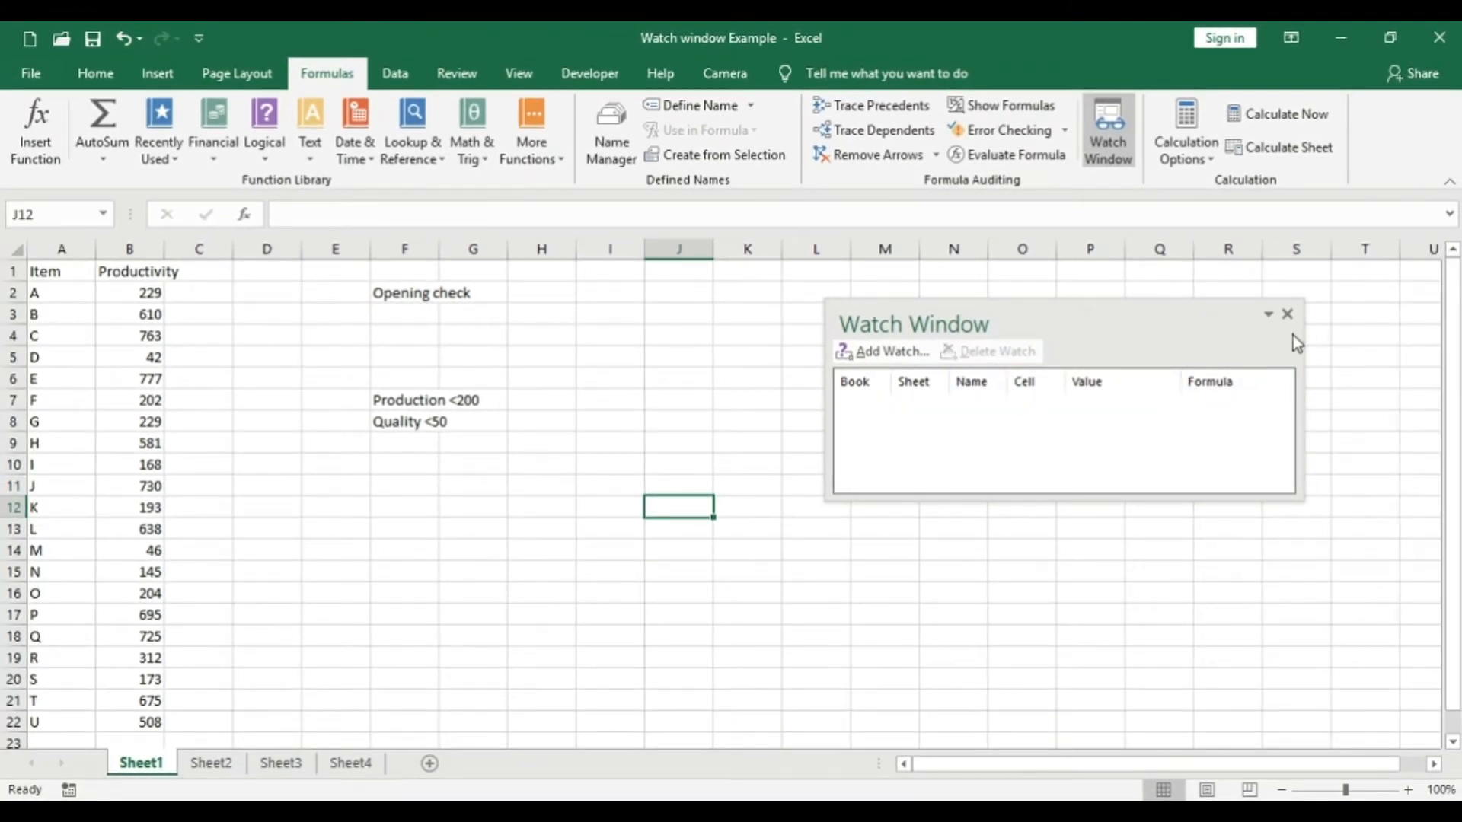
click(1287, 314)
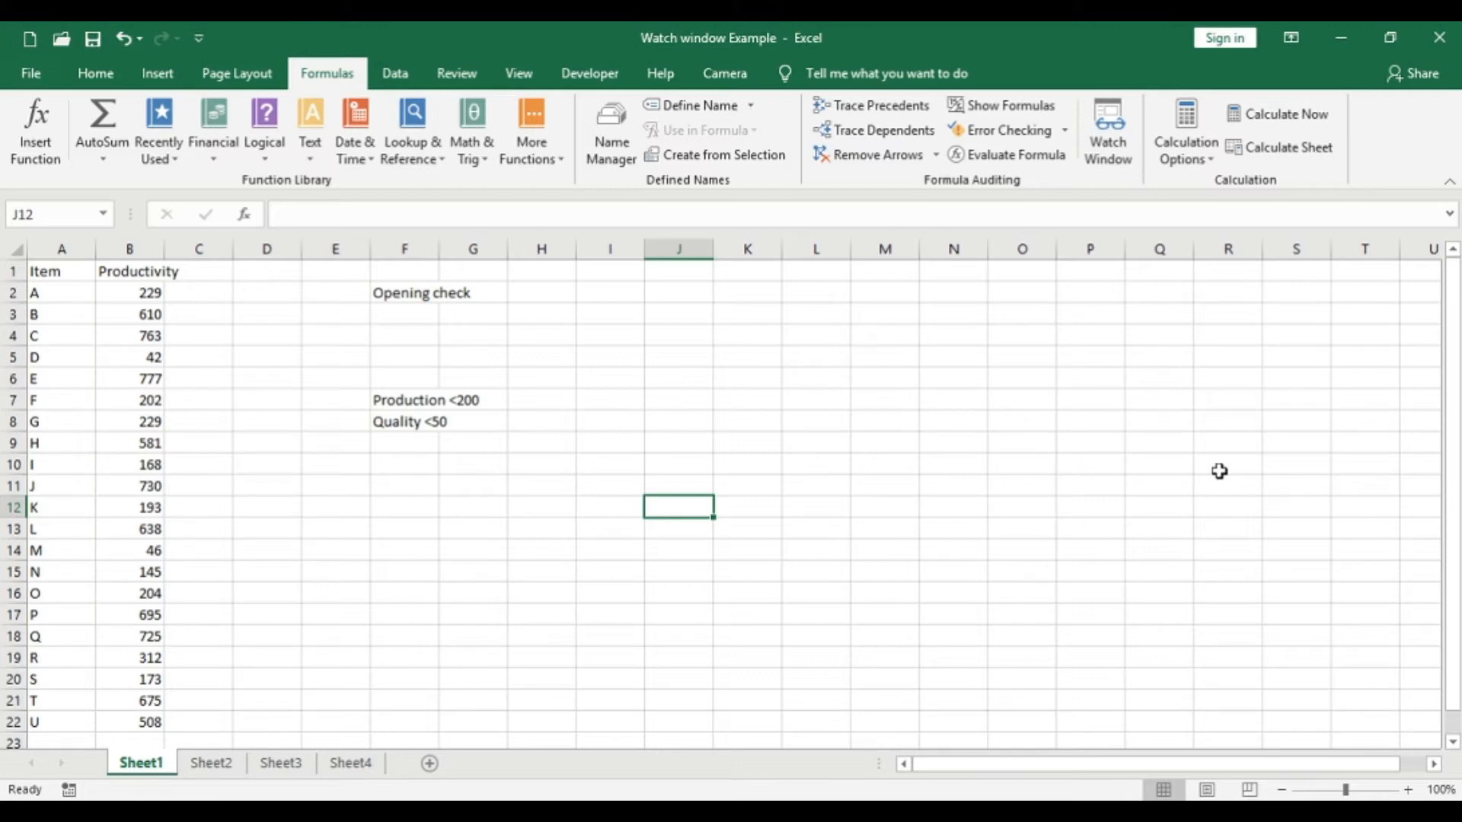
- Reopen the Watch Window and add a watch on the "Opening check" cell F2 of Sheet1
key(alt)
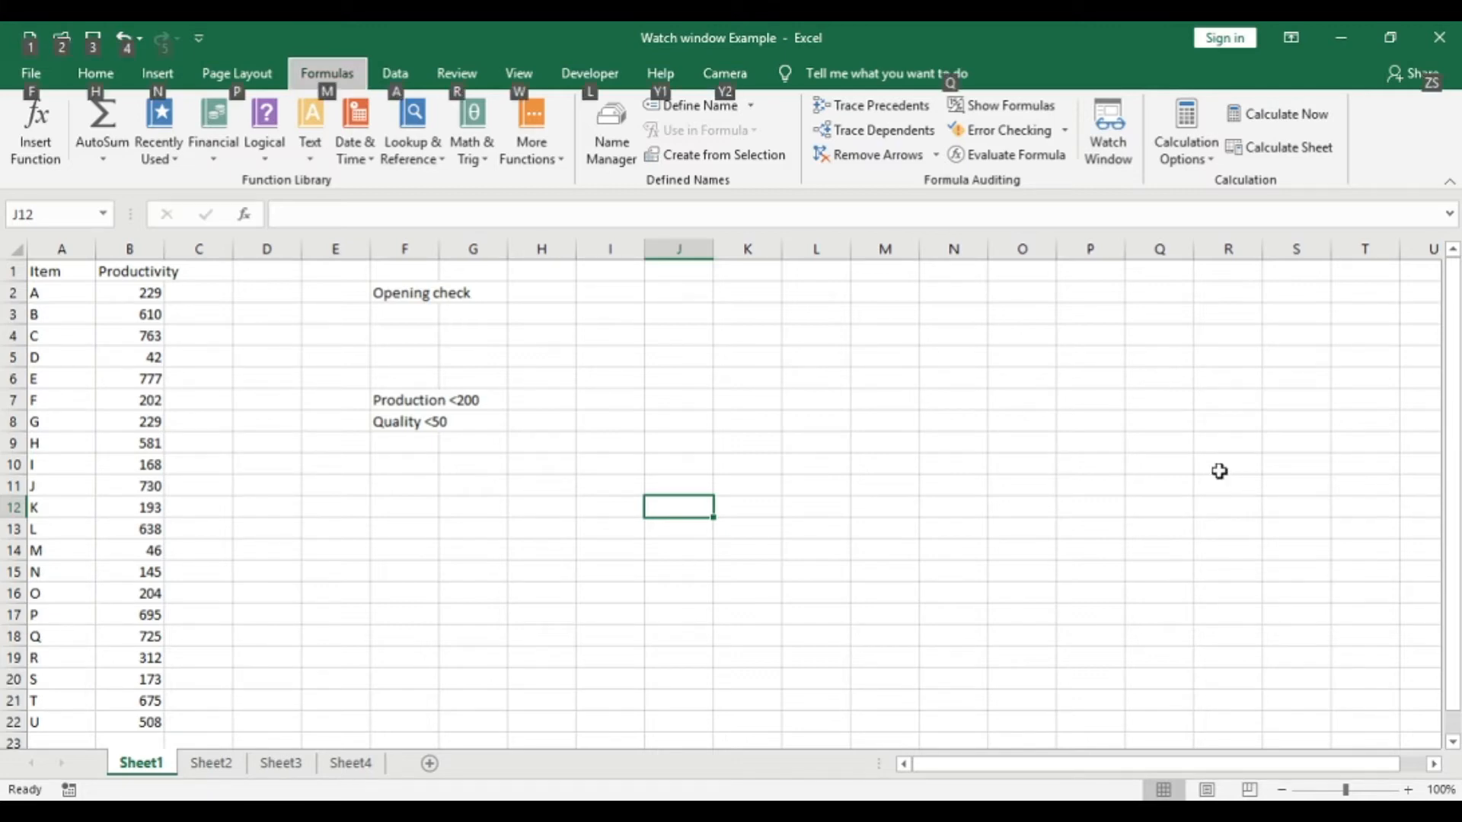
key(m)
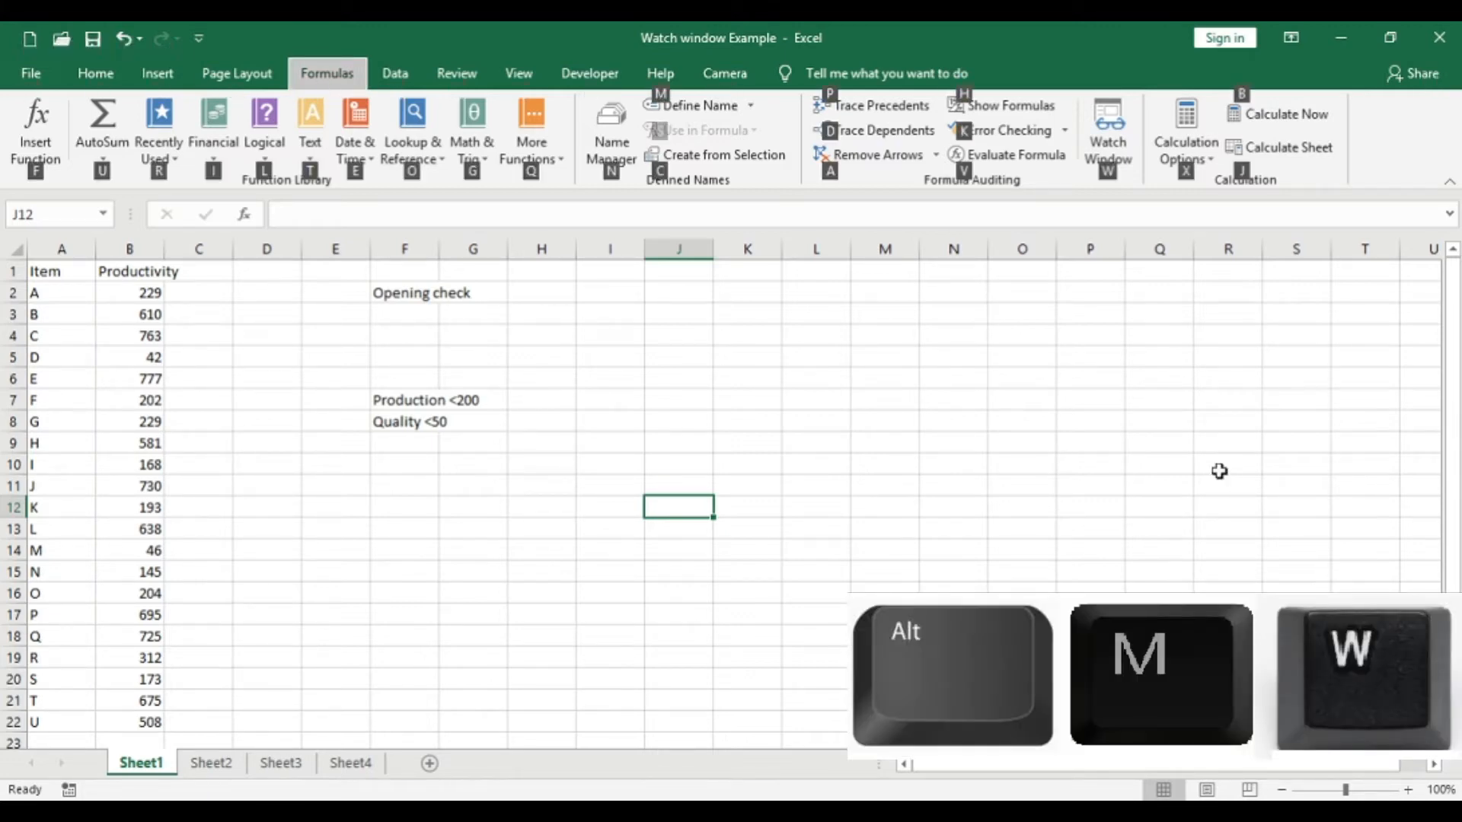
key(w)
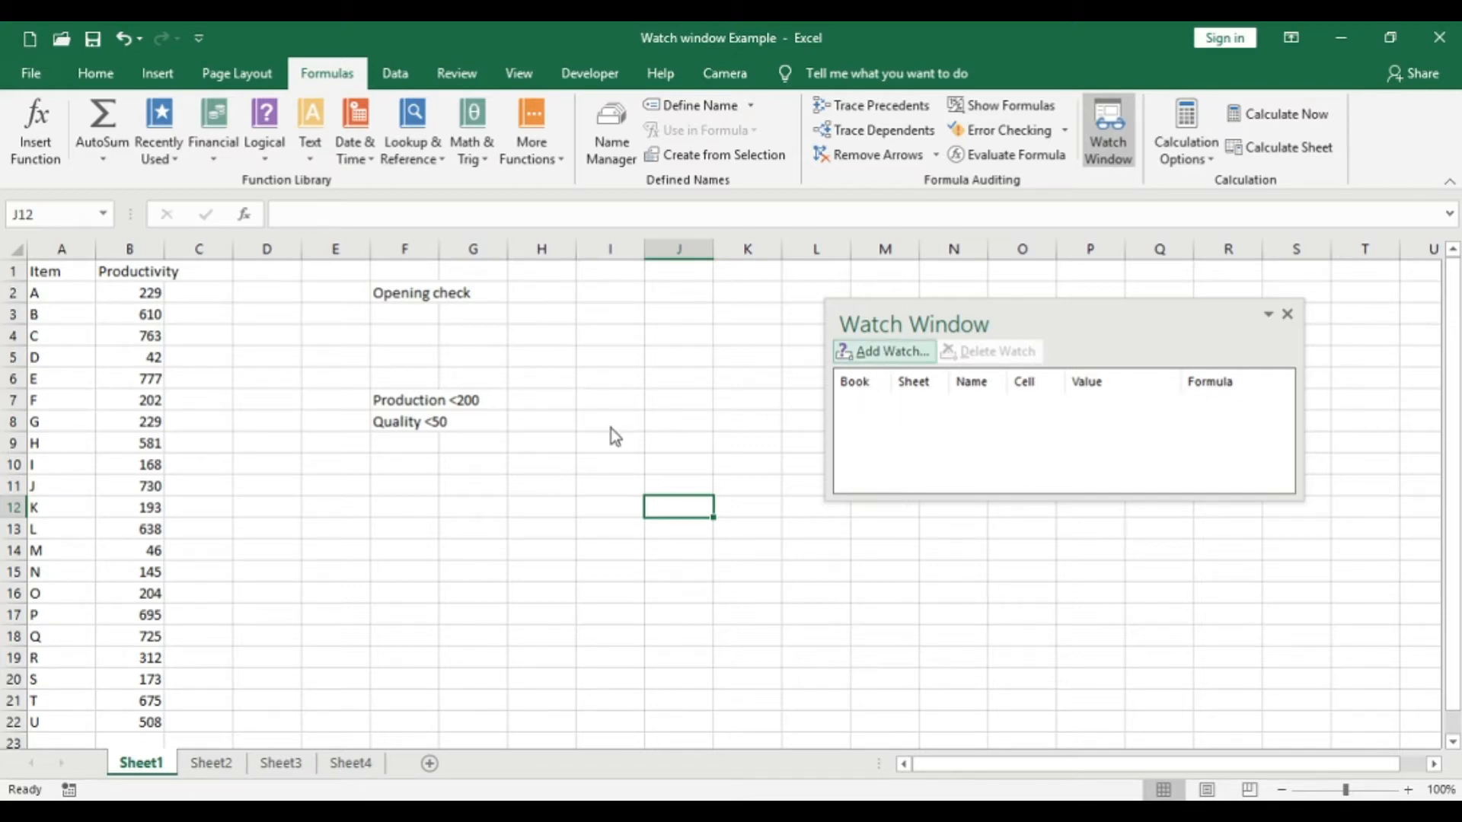
click(897, 355)
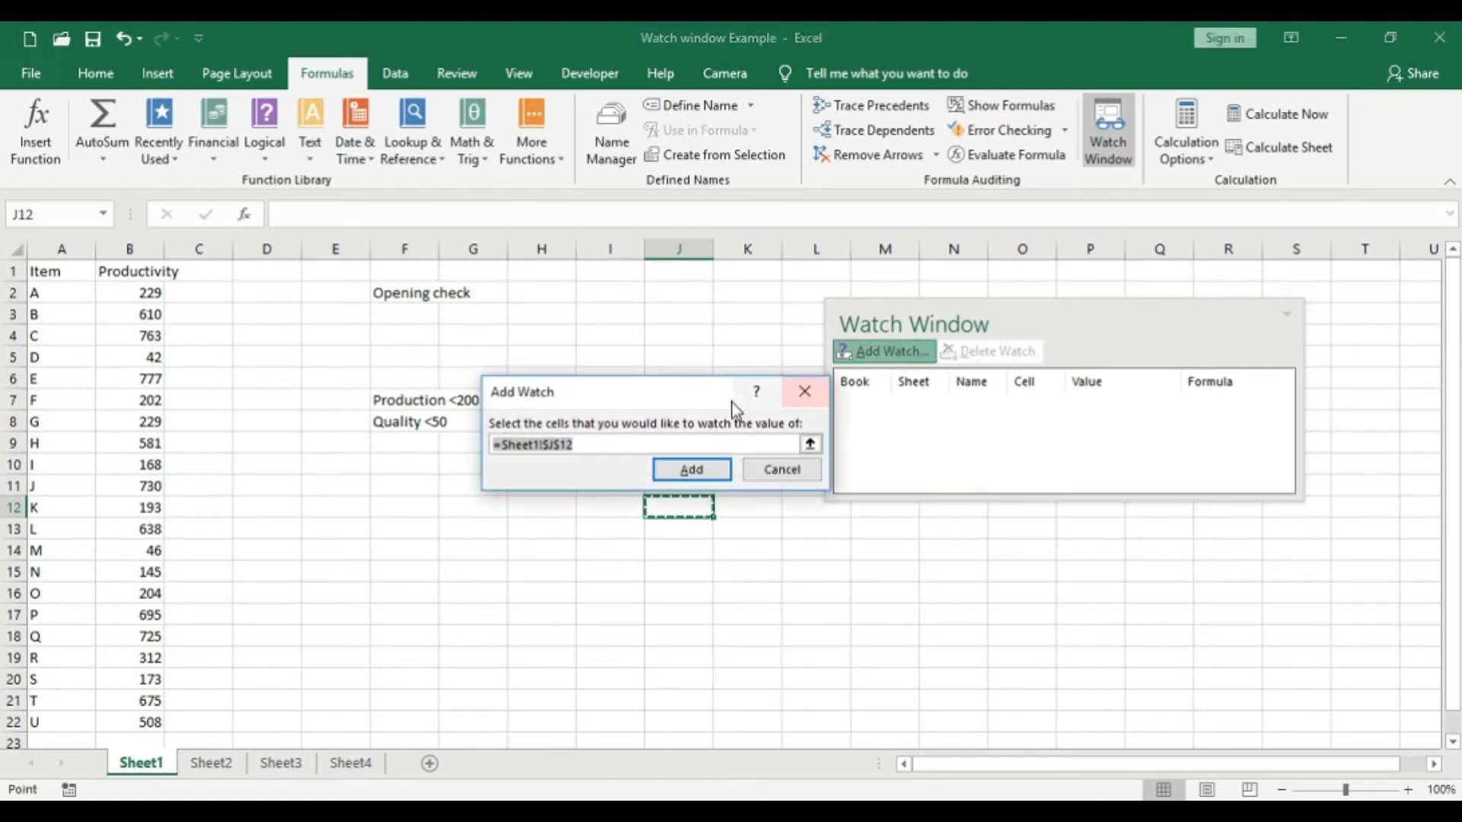
click(390, 284)
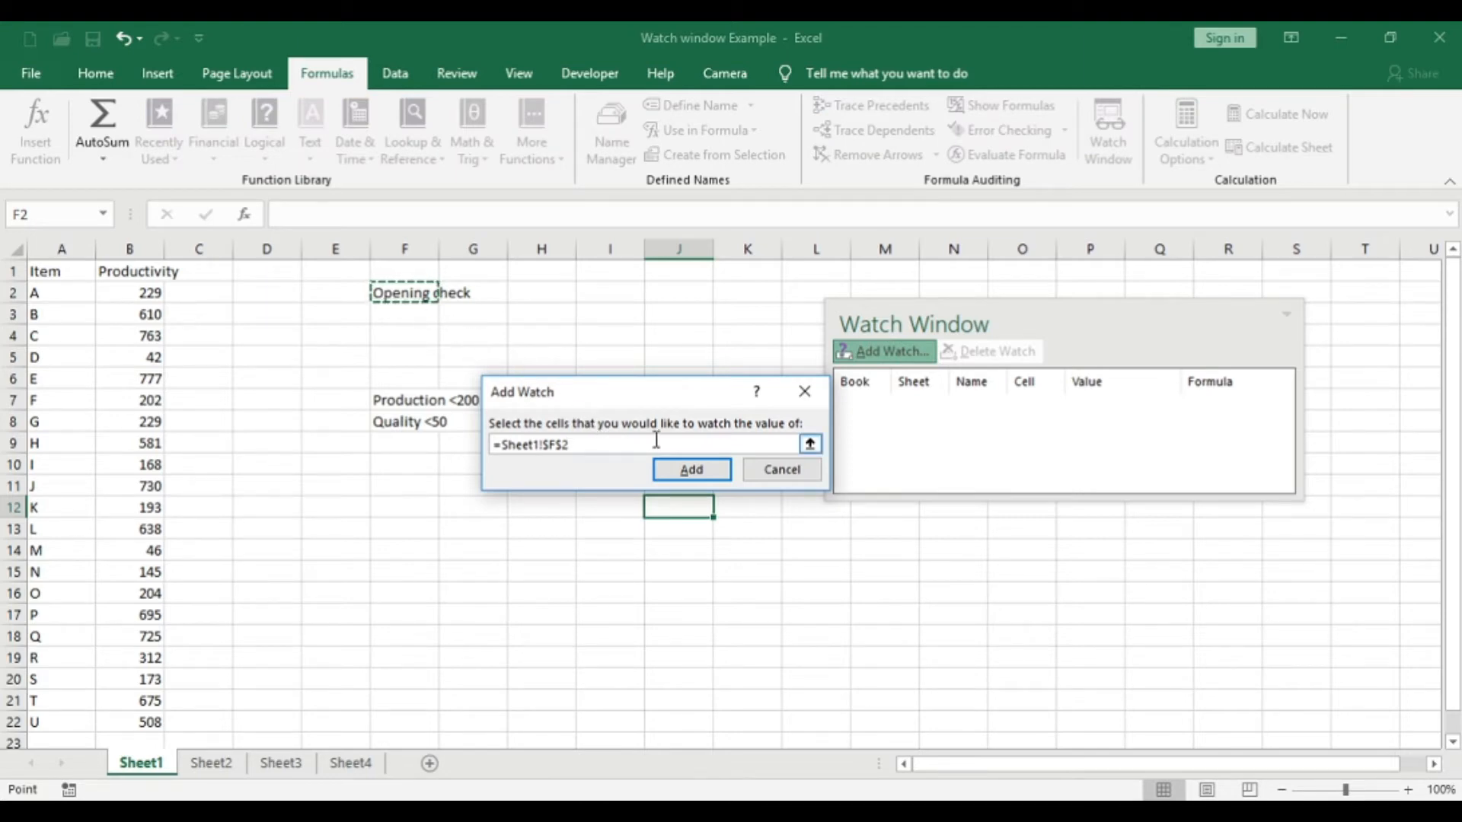
click(690, 477)
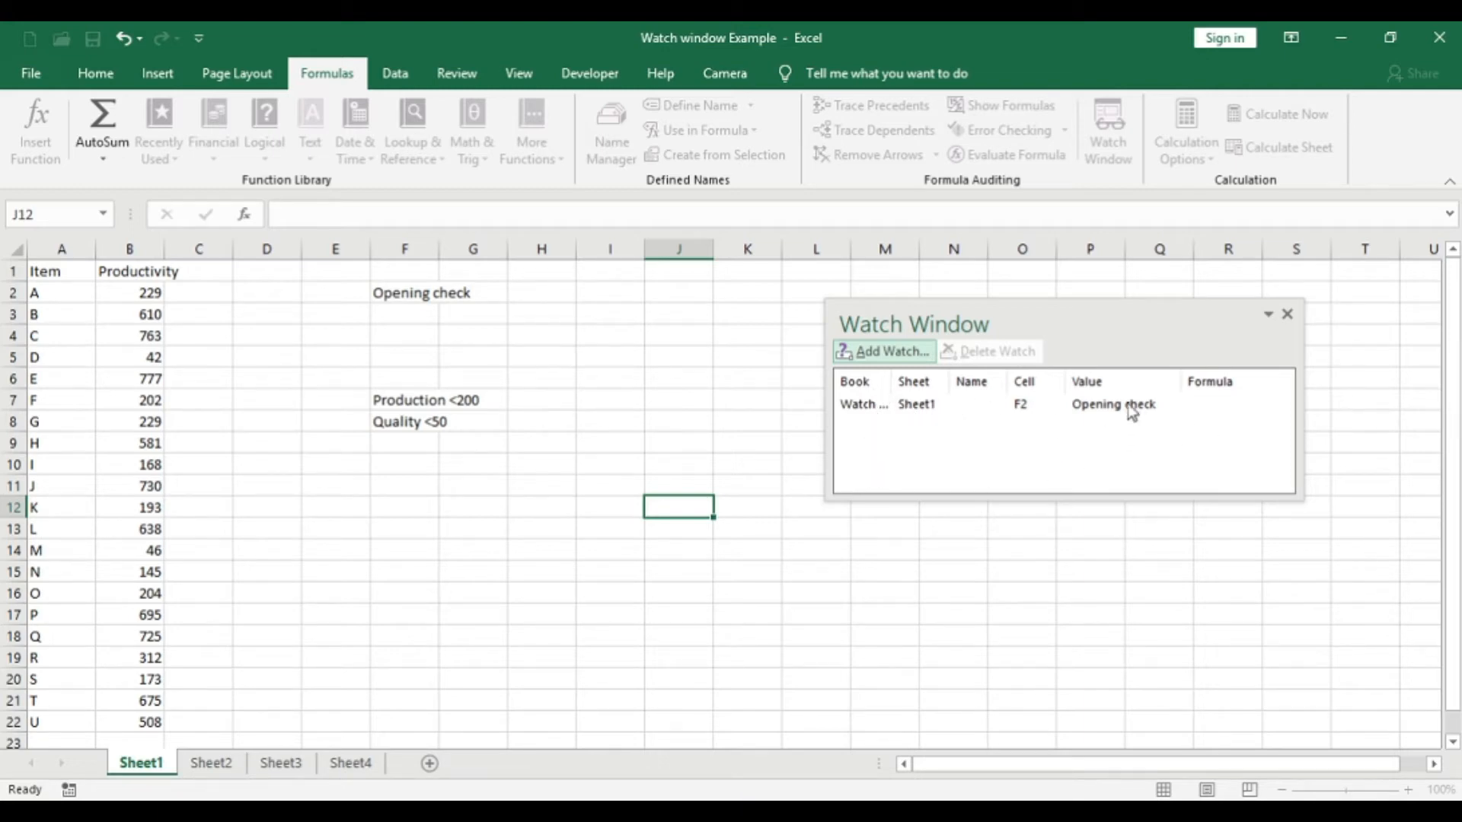
- Examine the F2 watch entry from Sheet1 and Sheet2, moving the Watch Window clear of the "Opening check" cell
drag(1041, 323, 1049, 286)
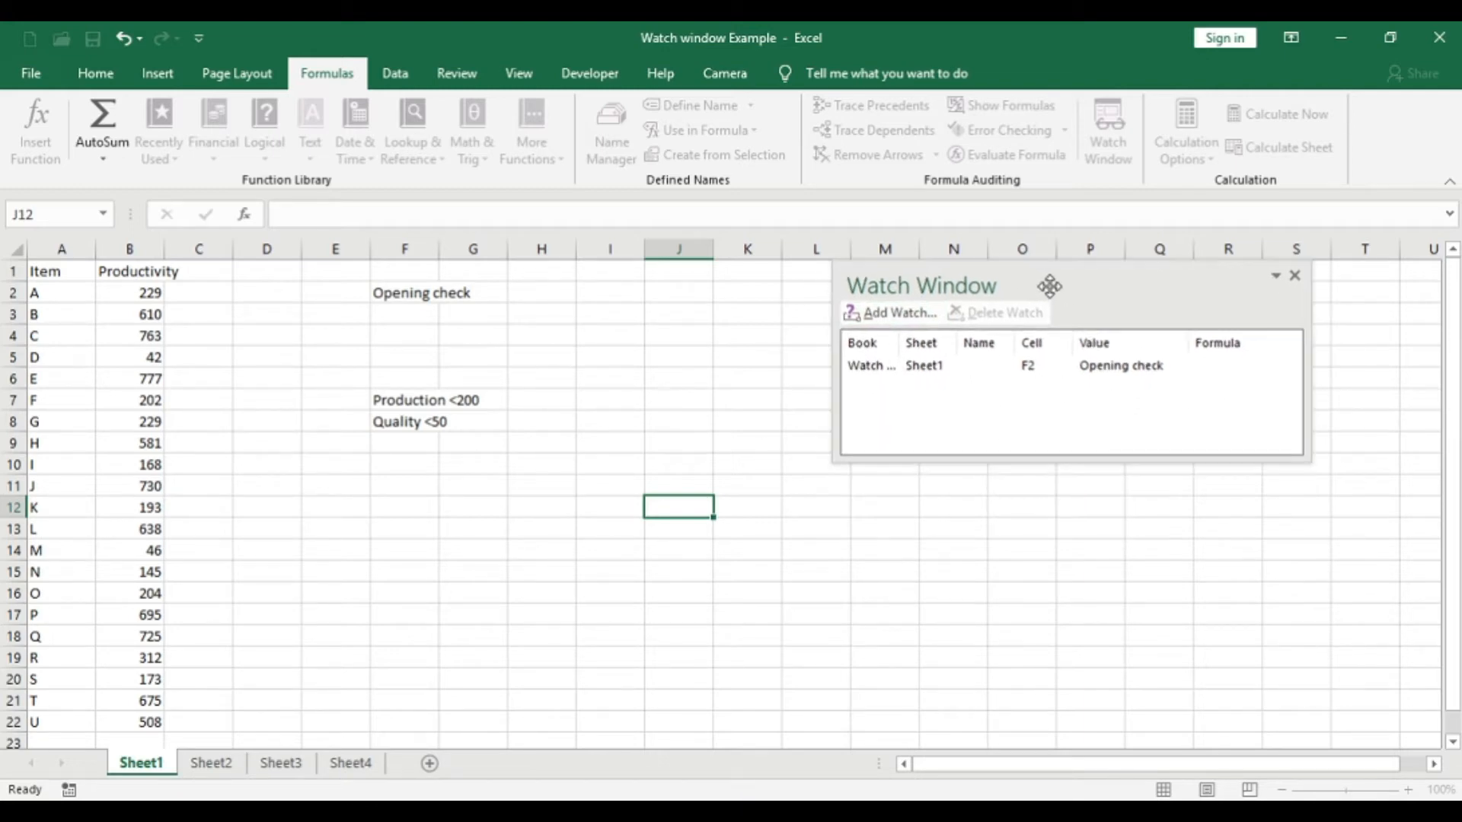
click(914, 367)
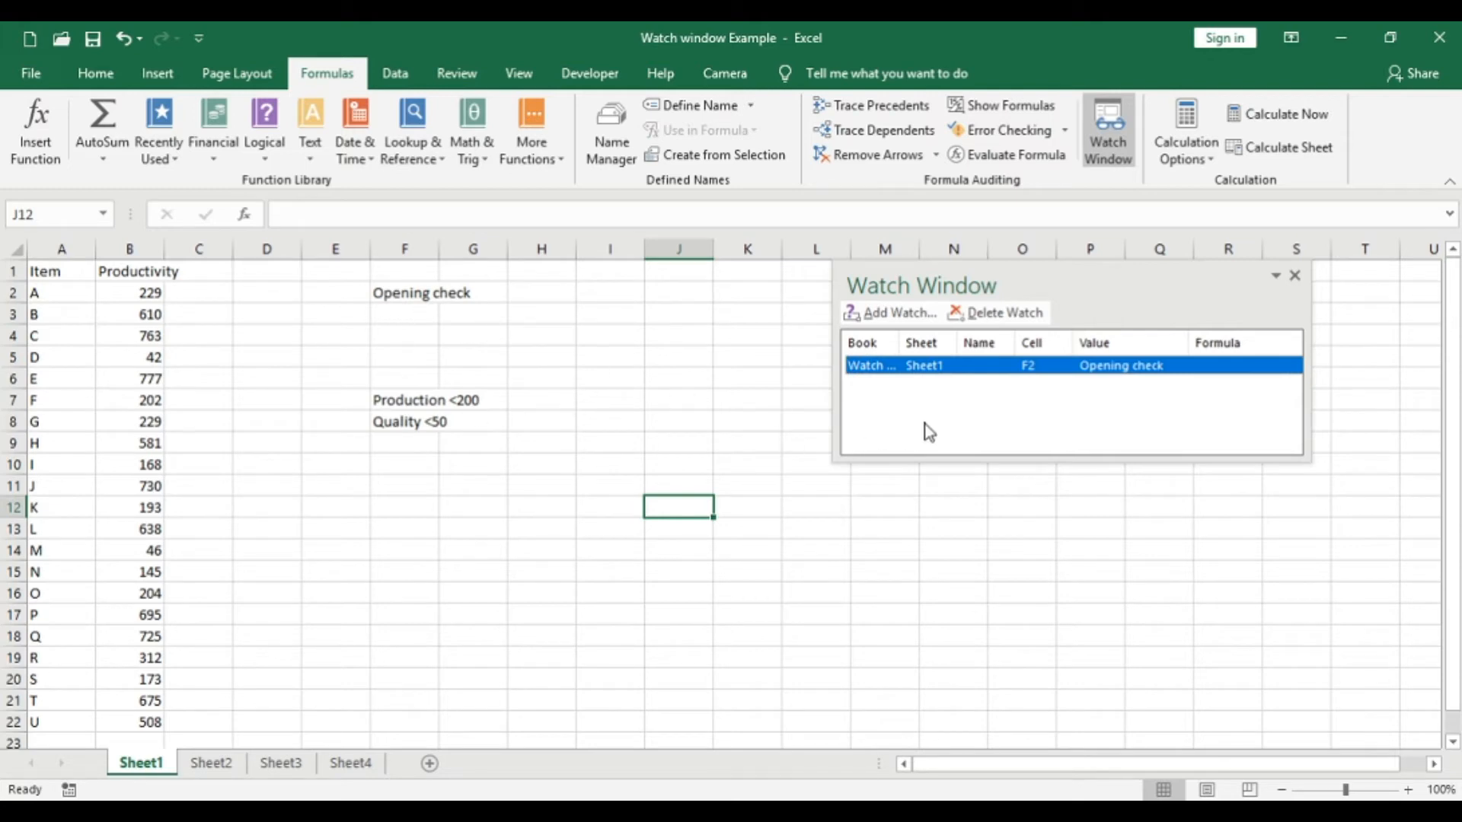
click(857, 431)
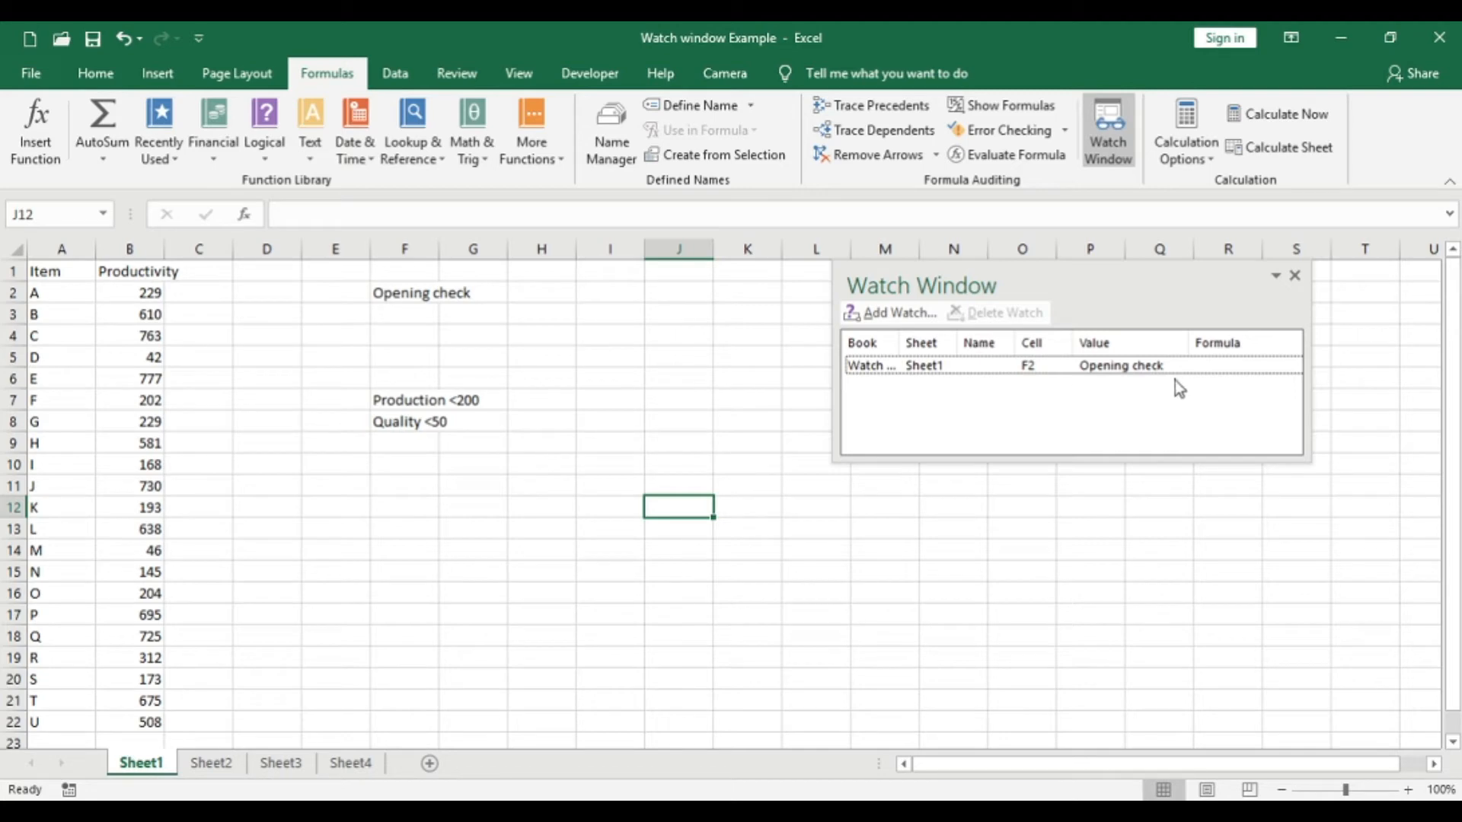
drag(1061, 288, 610, 282)
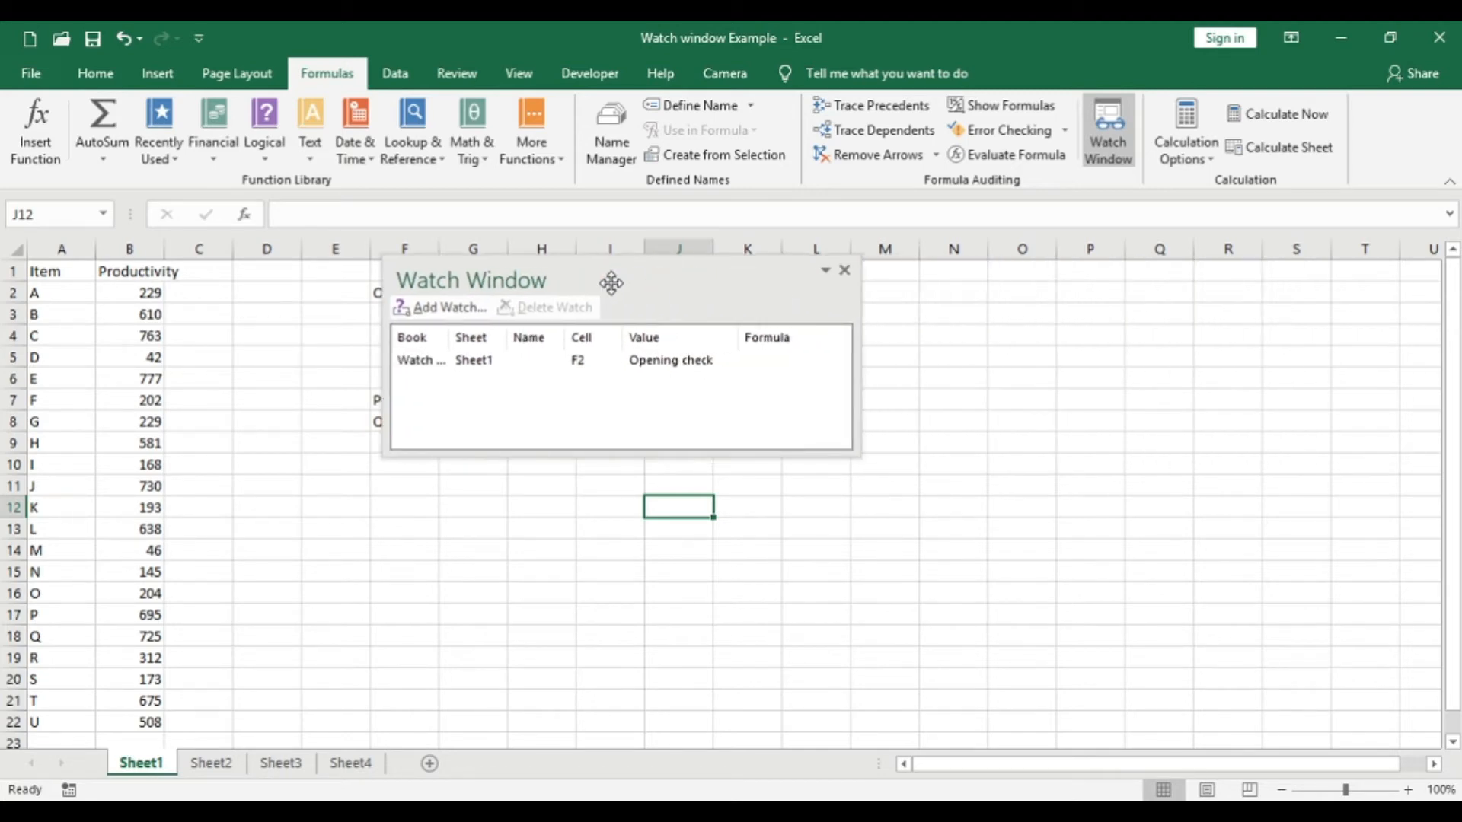
click(214, 768)
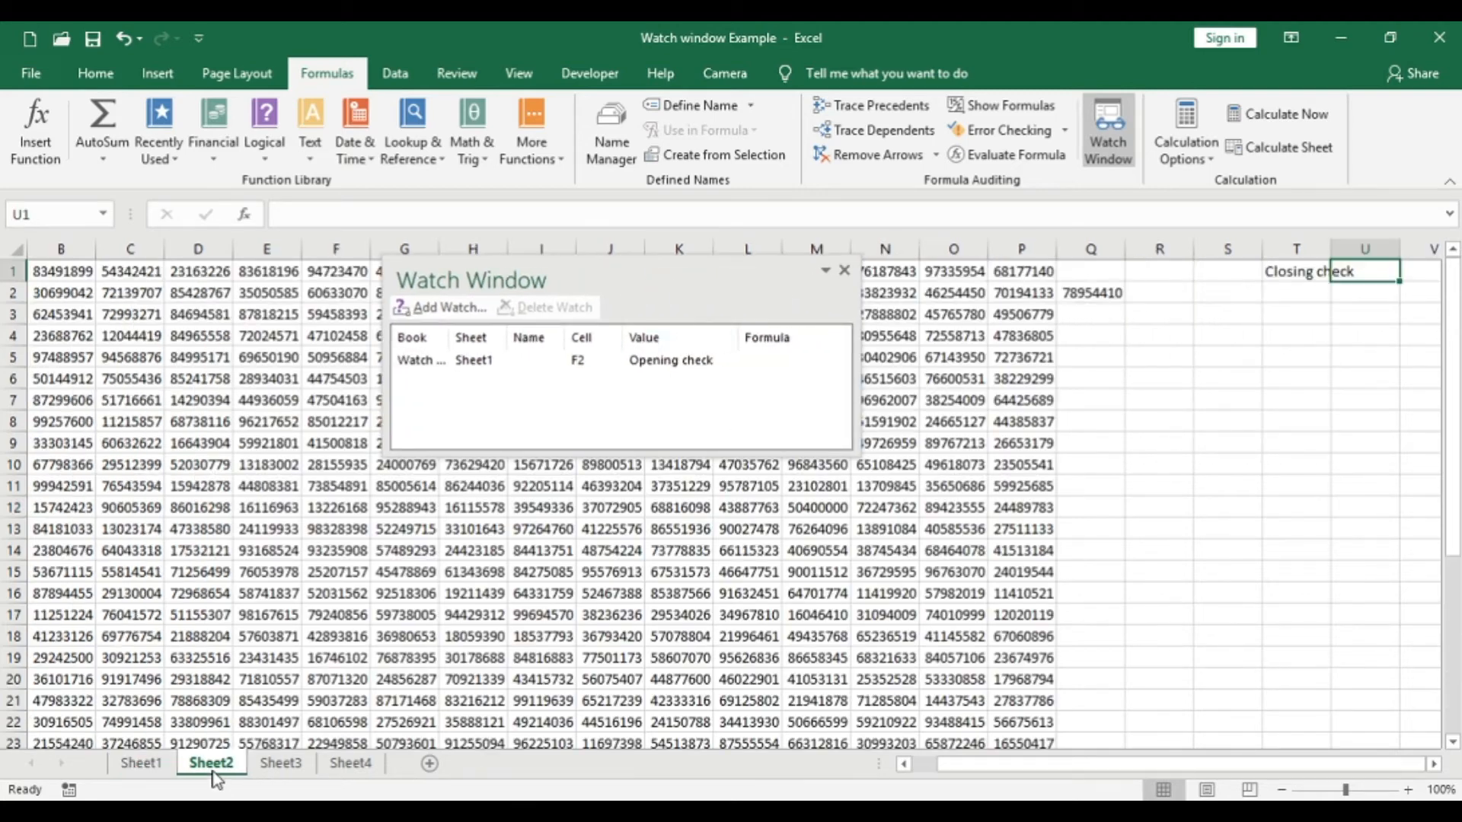
click(134, 761)
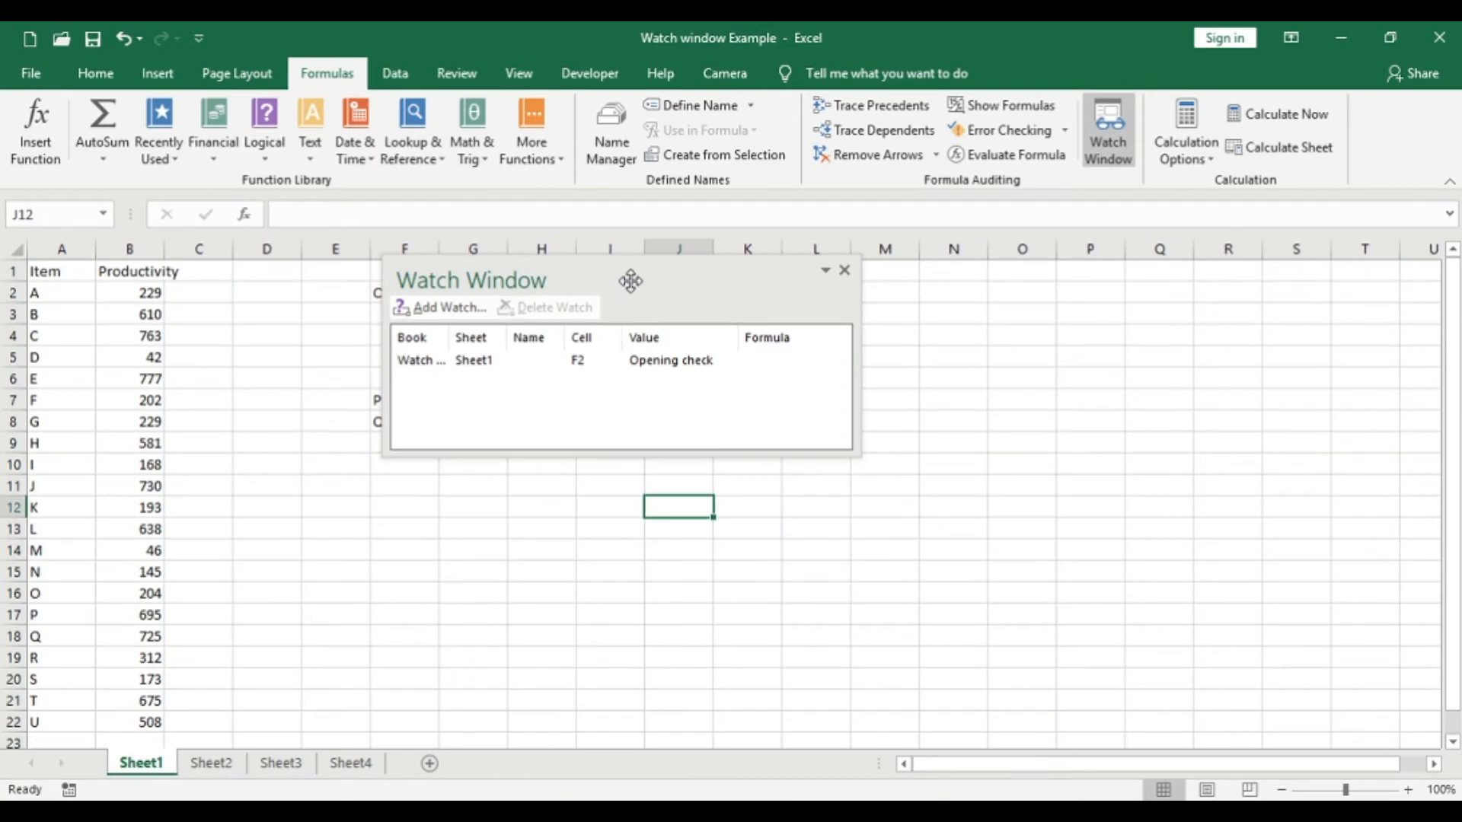
drag(621, 279, 744, 406)
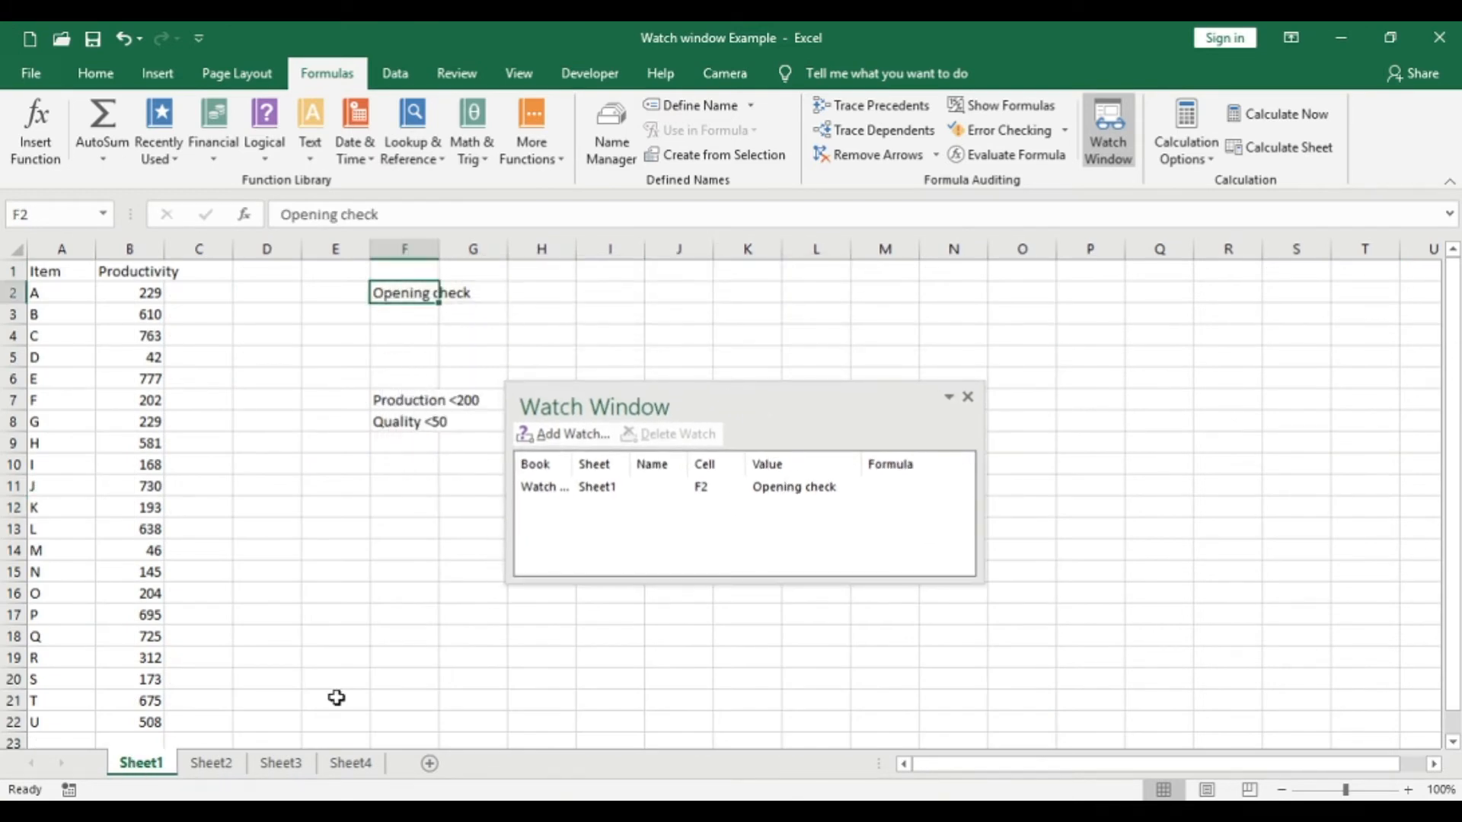
- Add a watch on the "Closing check" cell T1 of Sheet2
click(221, 764)
click(1295, 275)
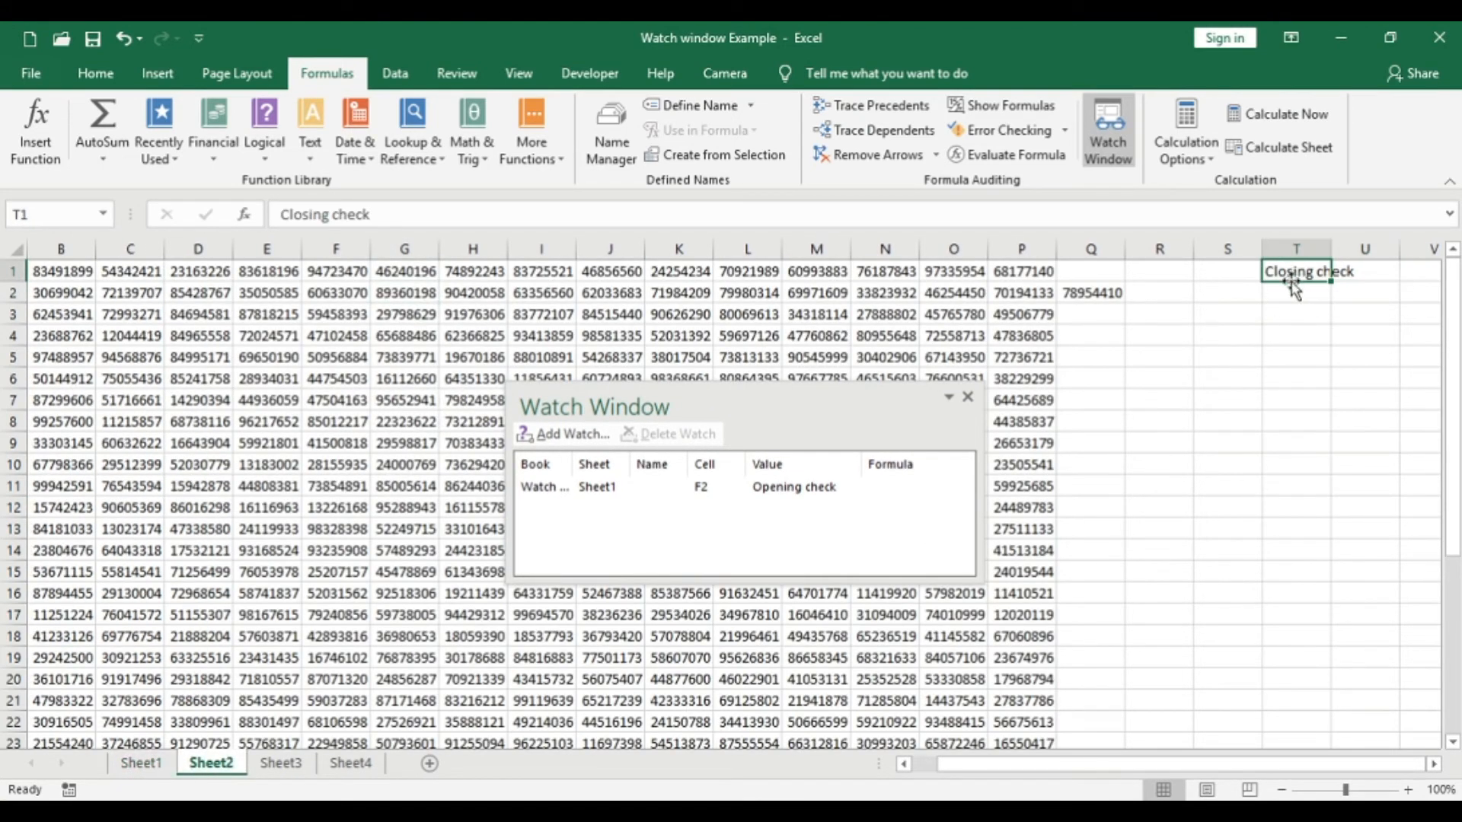
click(575, 434)
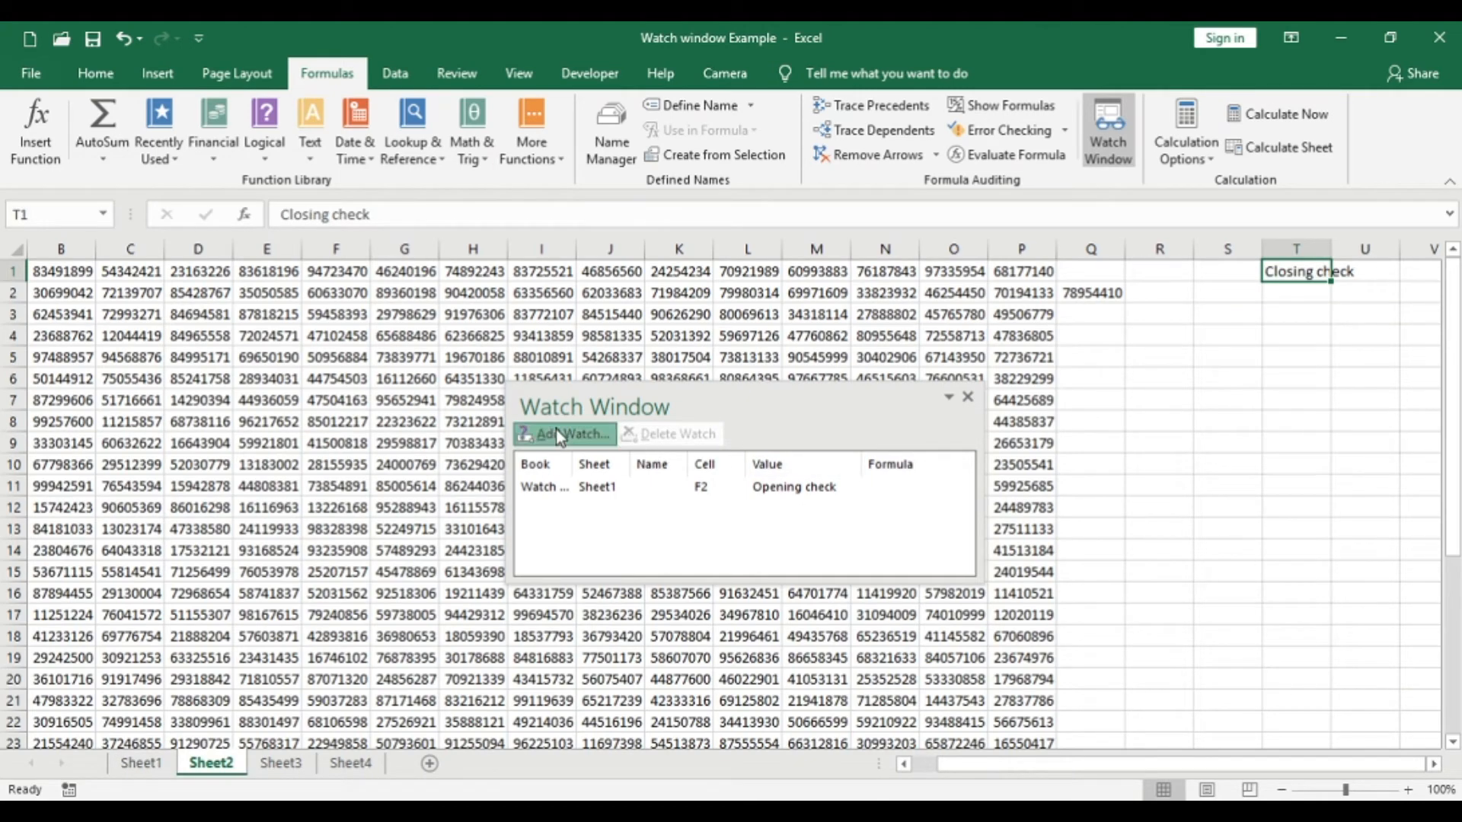
click(1306, 272)
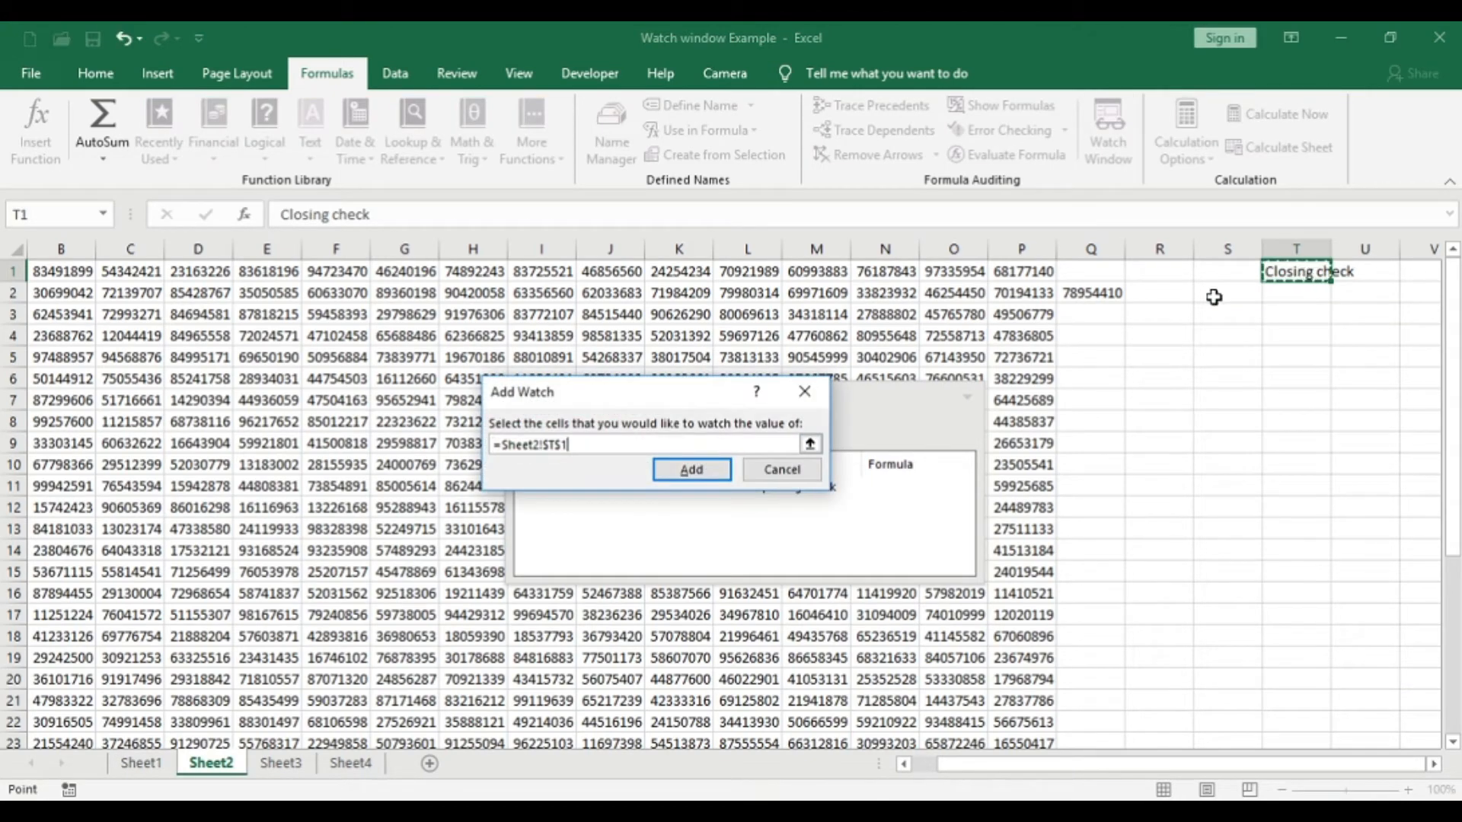
click(691, 469)
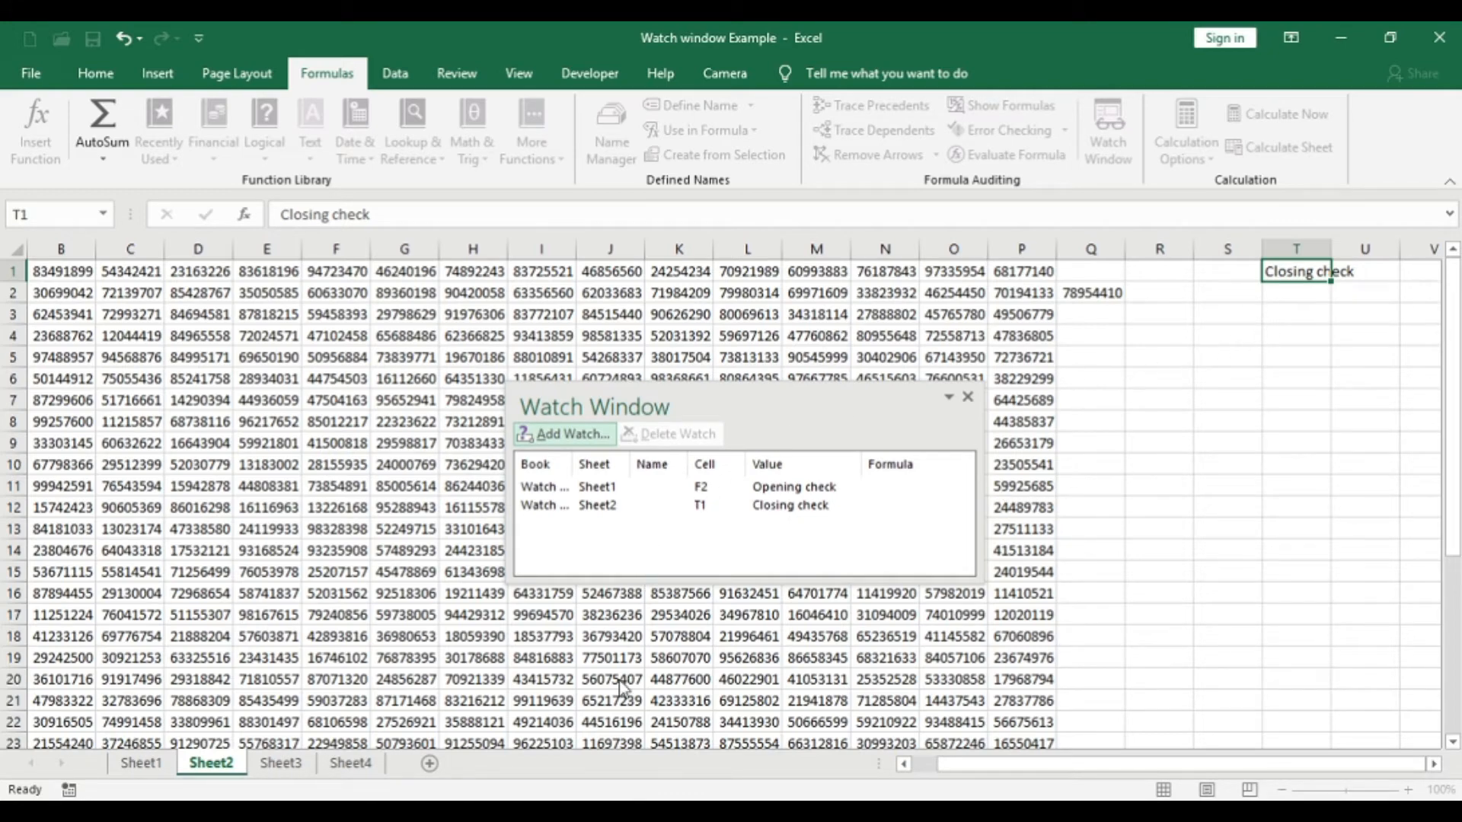
- Add a watch on the "Grammatical error" cell R1 of Sheet3
click(275, 766)
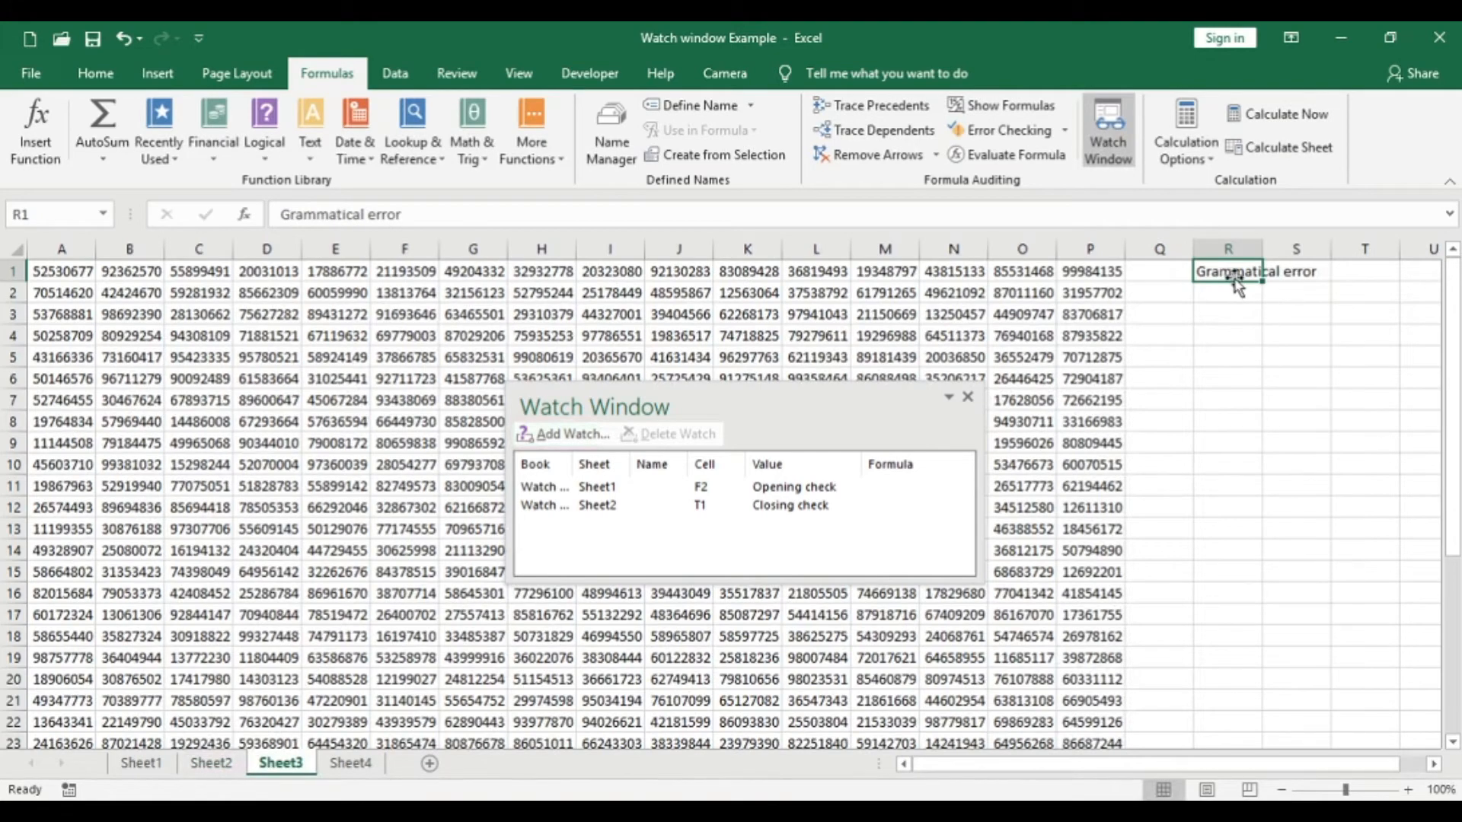
click(564, 434)
click(691, 469)
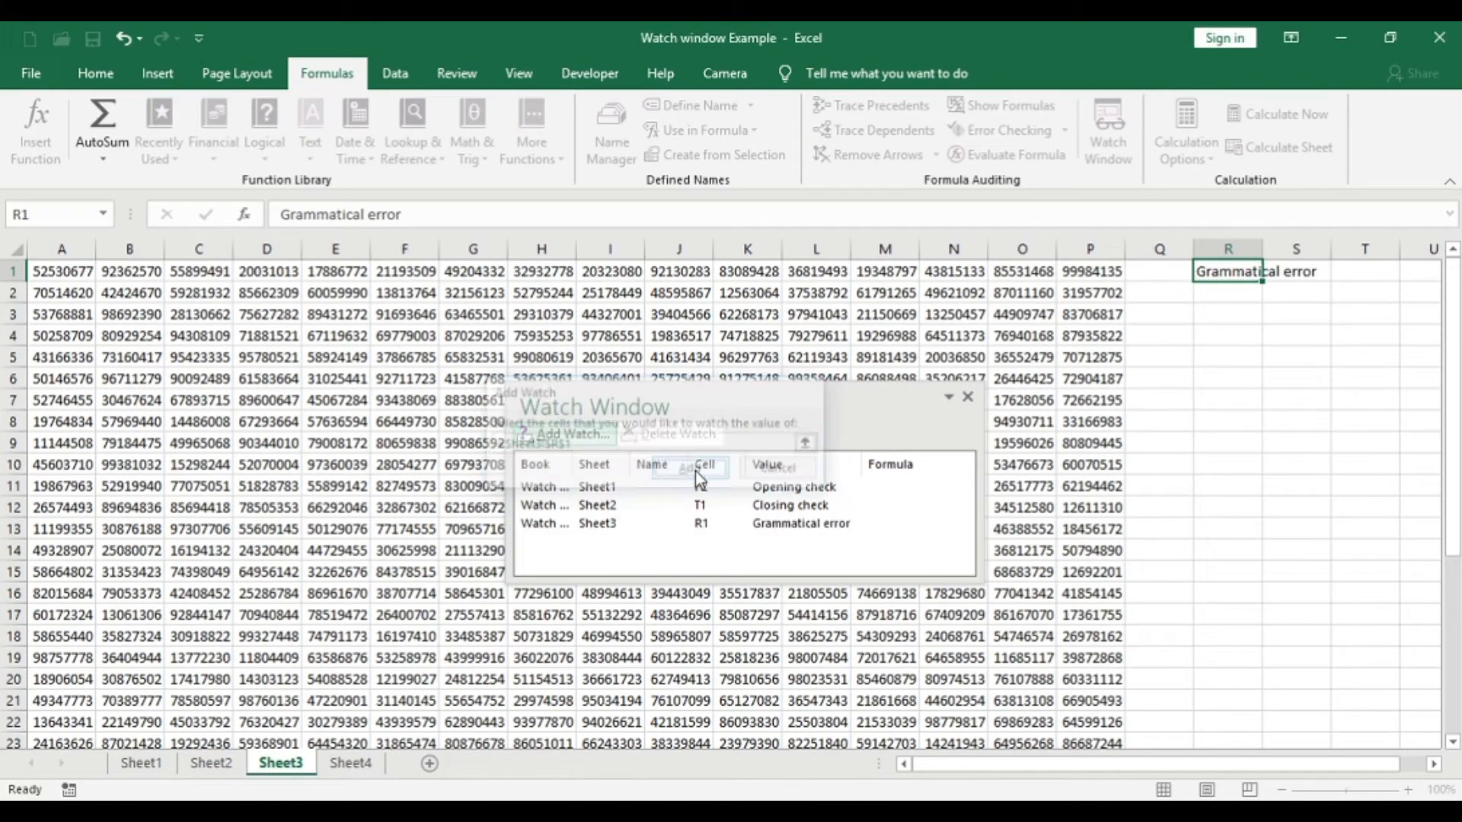
- Add a watch on the "Rate of speech" cell A1 of Sheet4
click(350, 762)
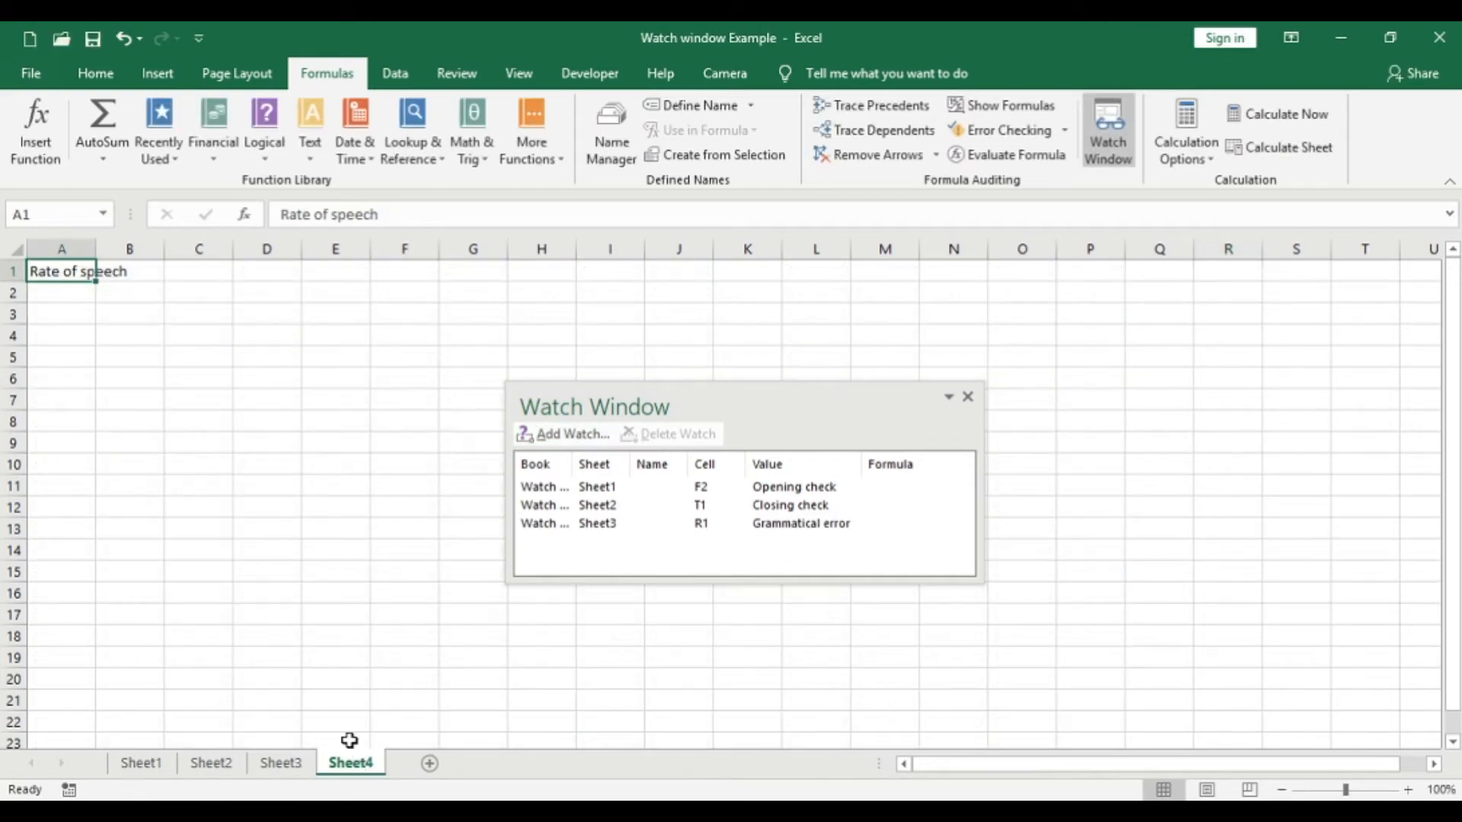
click(564, 434)
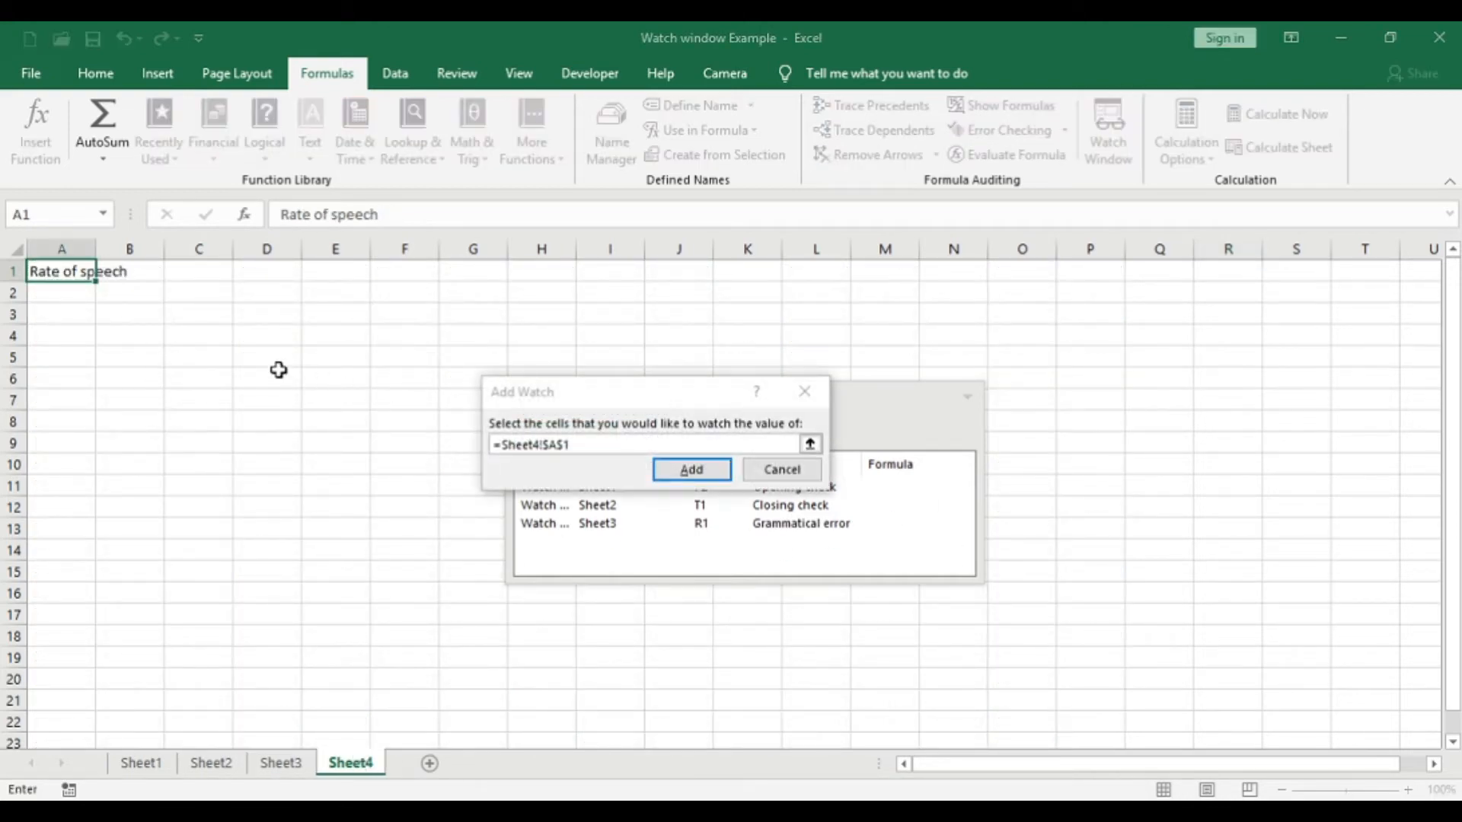
click(688, 471)
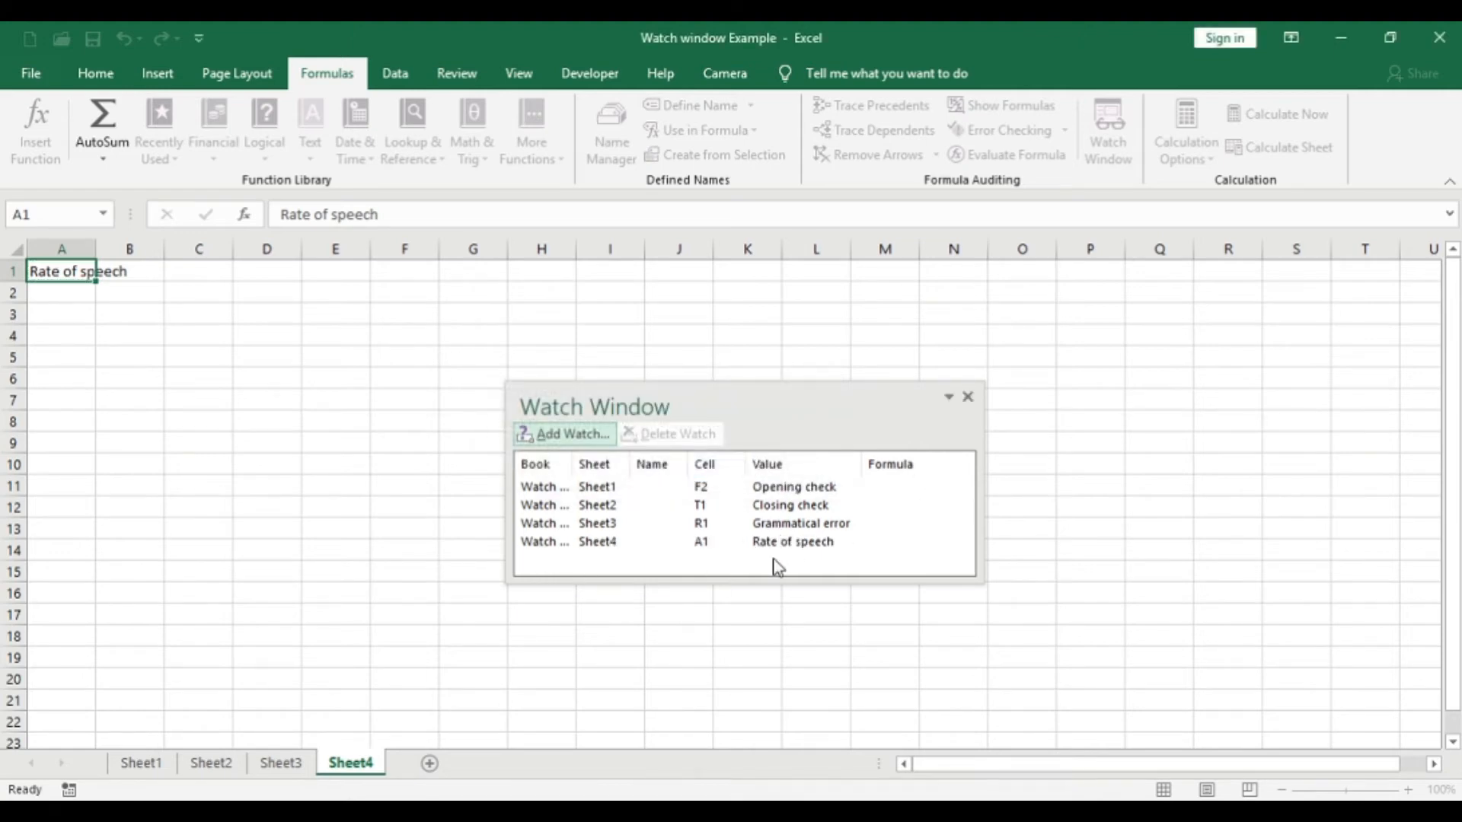
- Go through all four sheets to examine the watched cells in the Watch Window, ending on Sheet2 with the window moved higher
click(255, 766)
click(272, 377)
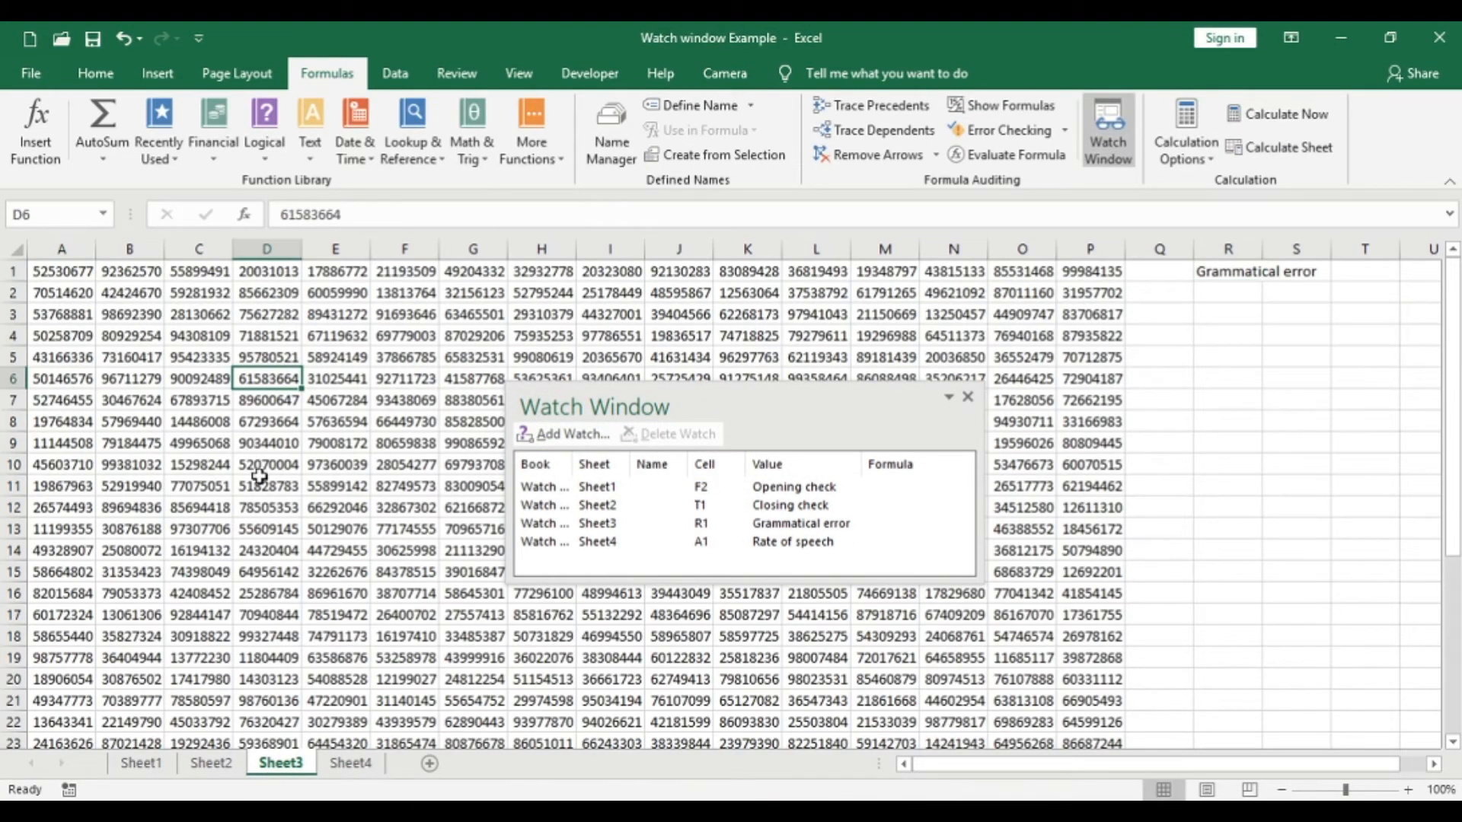
click(206, 765)
click(141, 765)
click(280, 765)
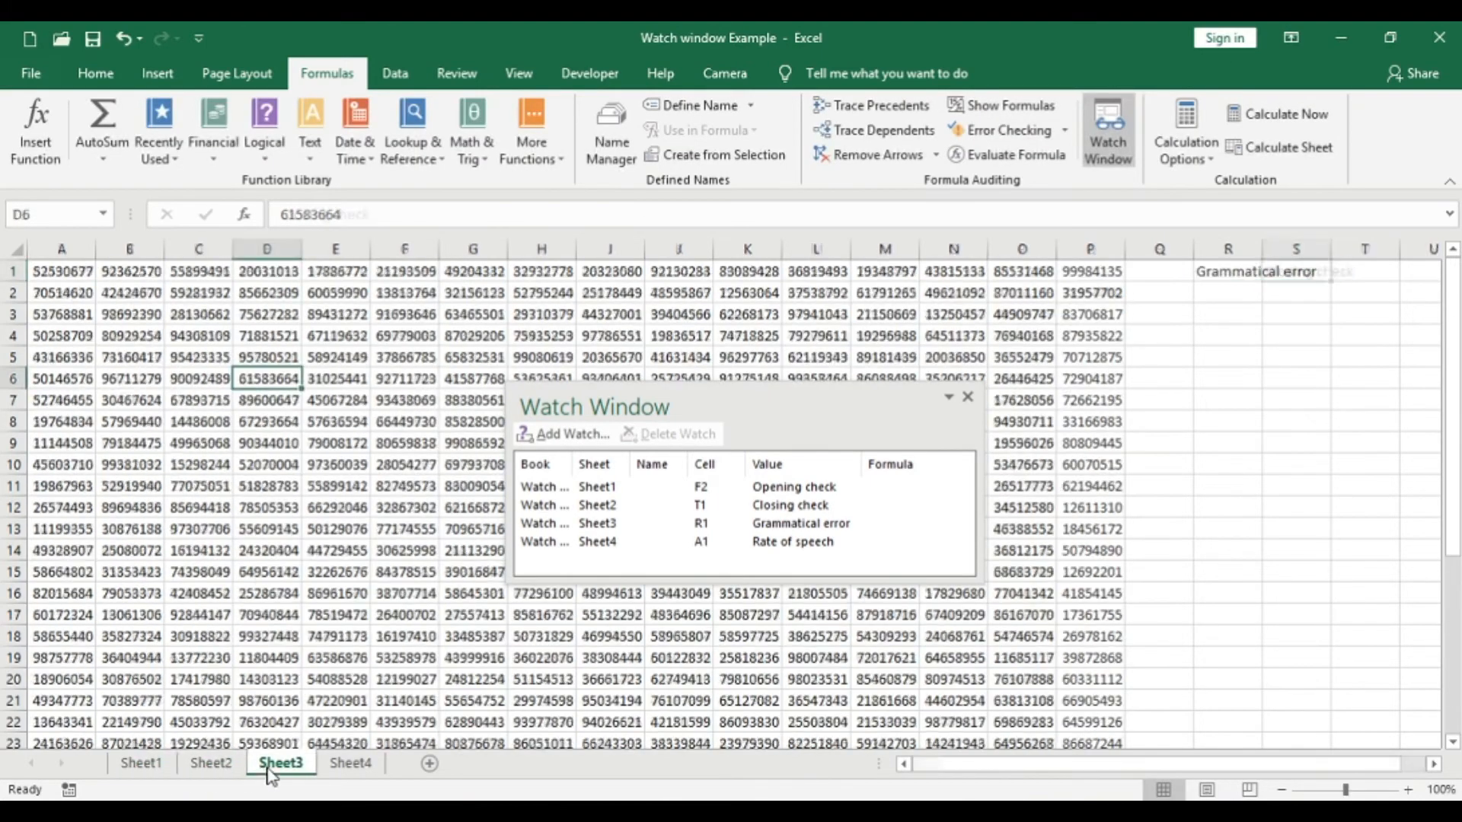
click(346, 766)
click(224, 765)
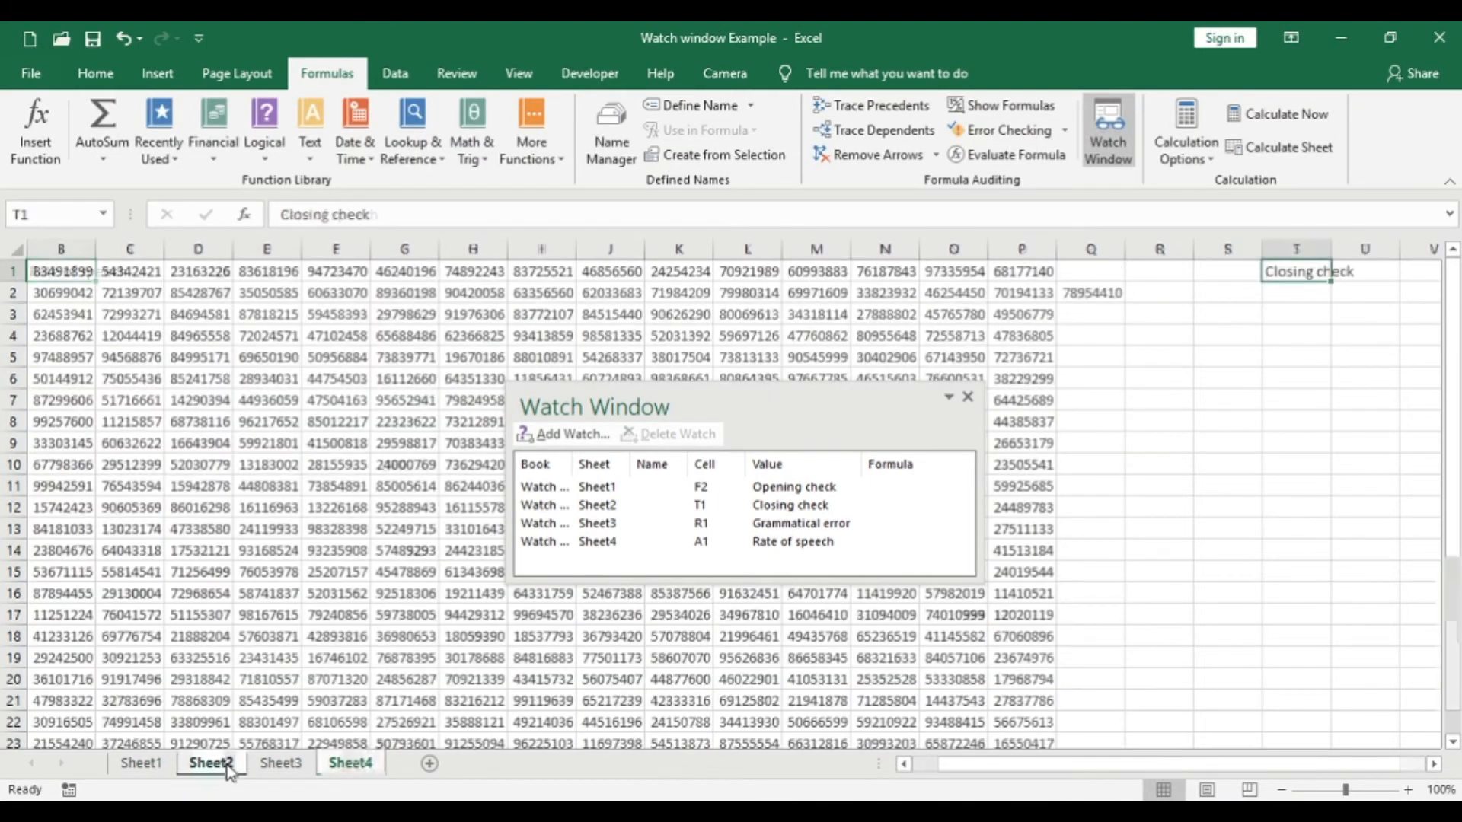
click(79, 320)
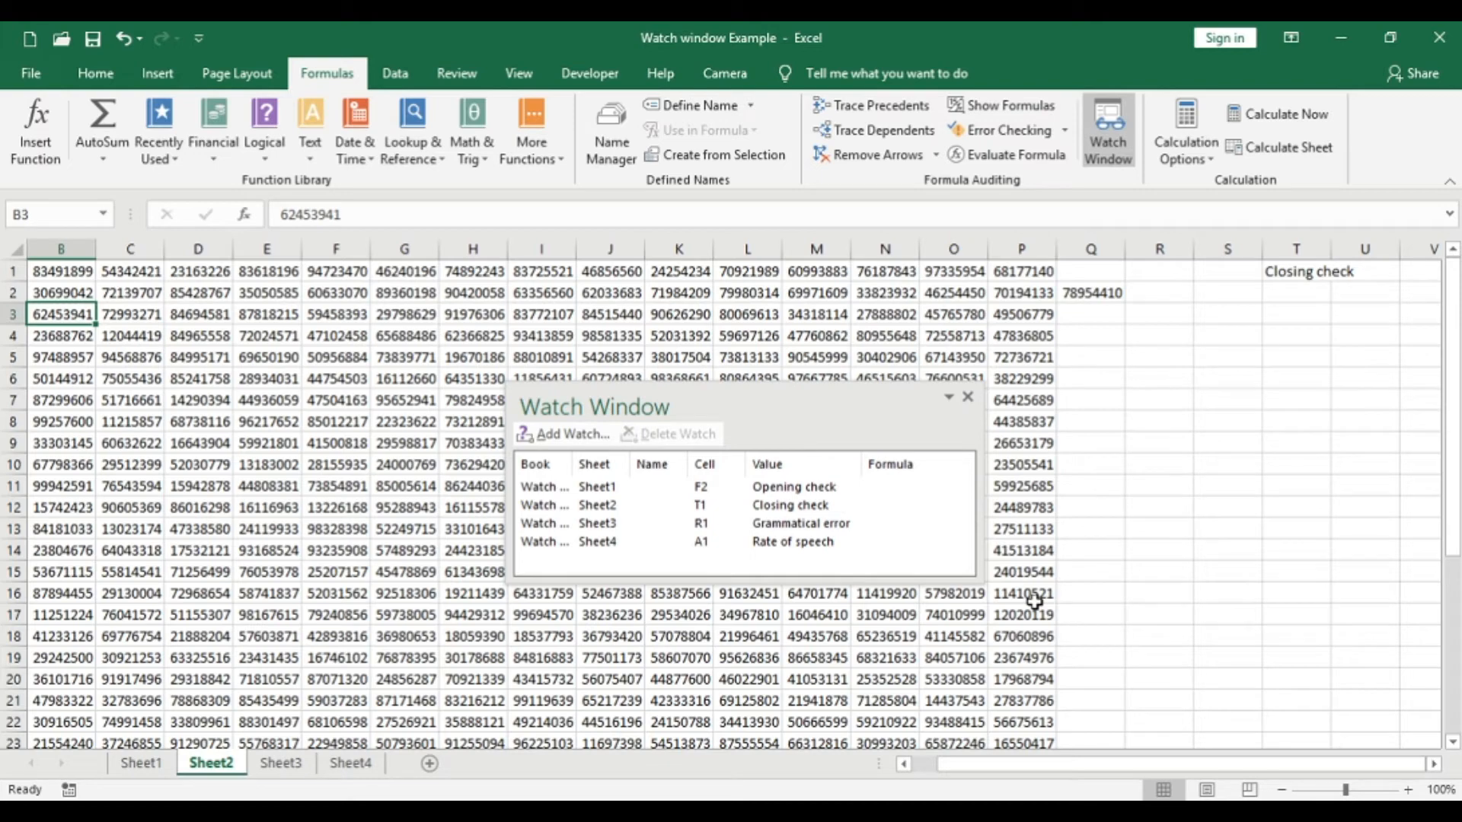
drag(750, 404, 862, 326)
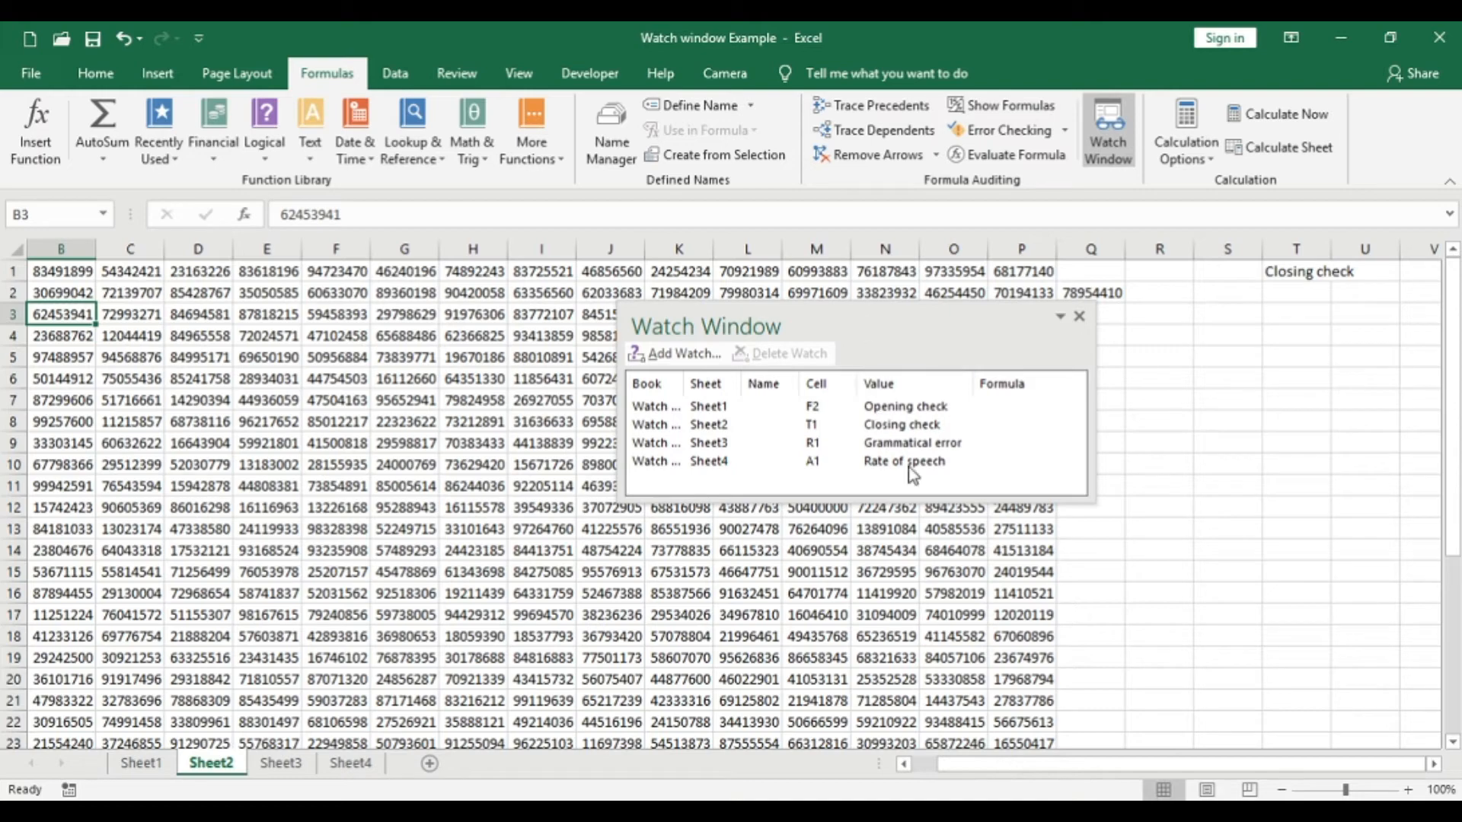
- Enter a SUM formula in cell R11 of Sheet2 that totals N11:P11
click(1154, 577)
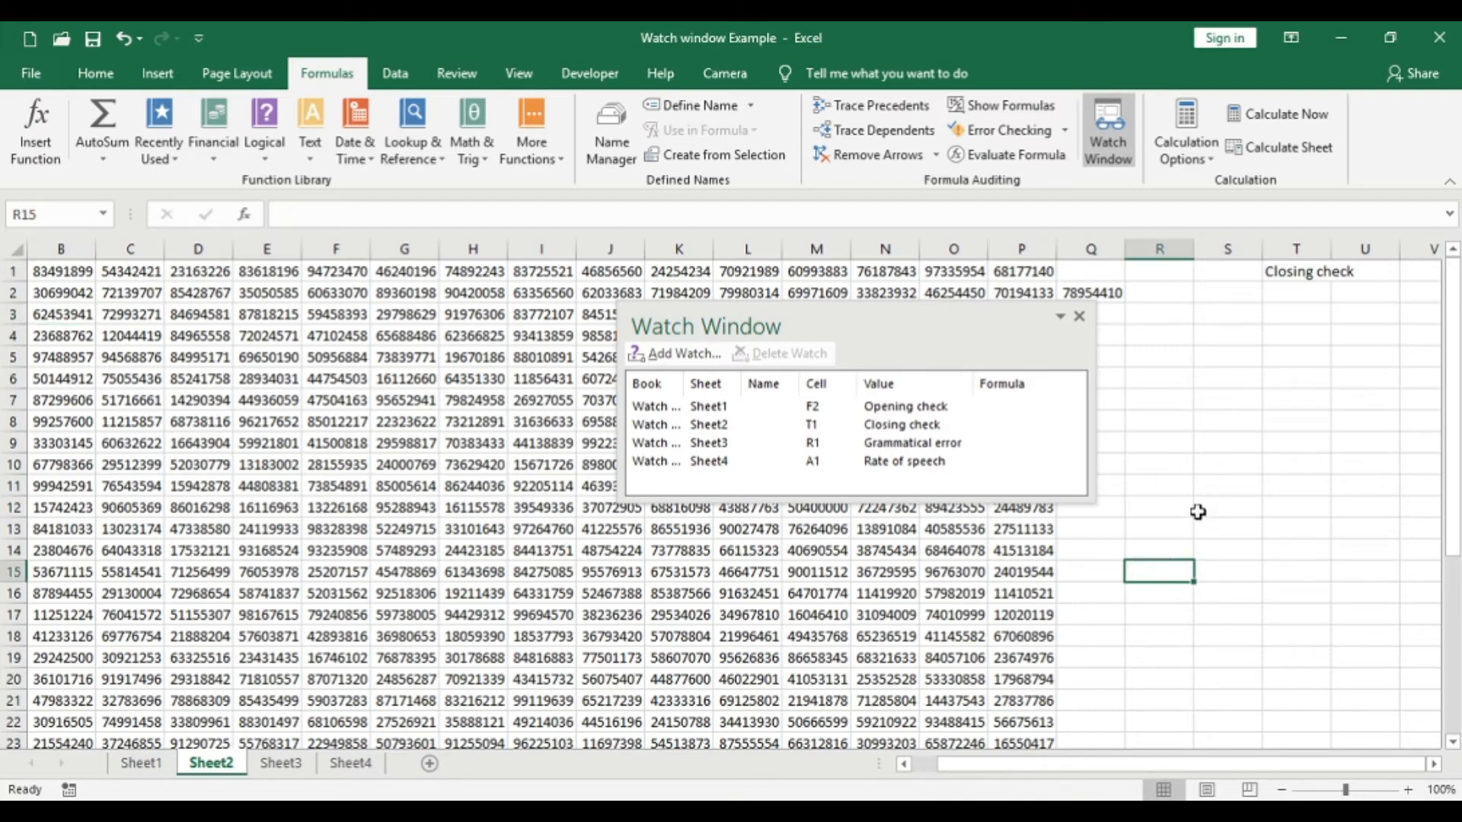
click(1162, 489)
text(=)
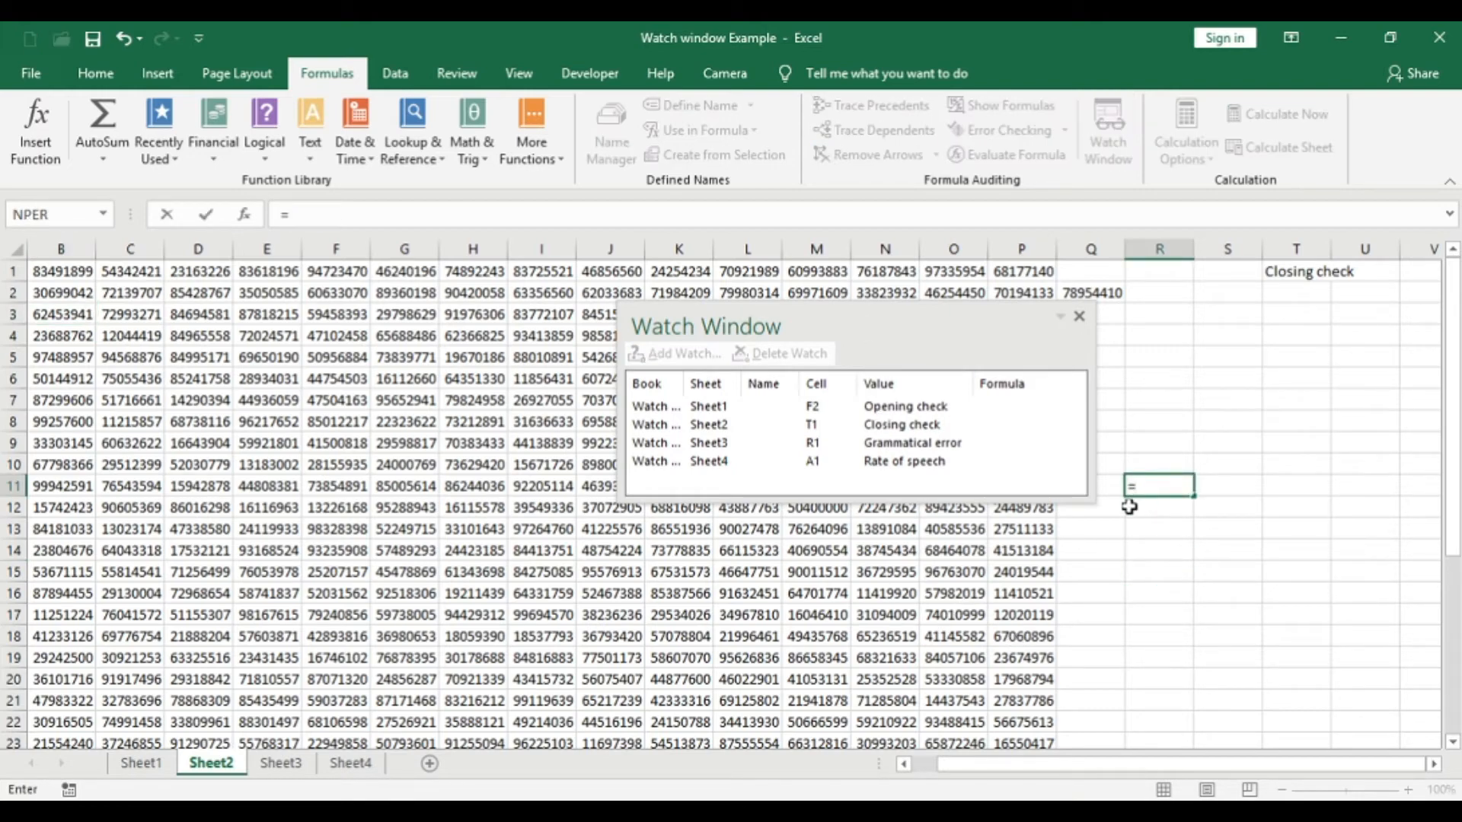
text(sum)
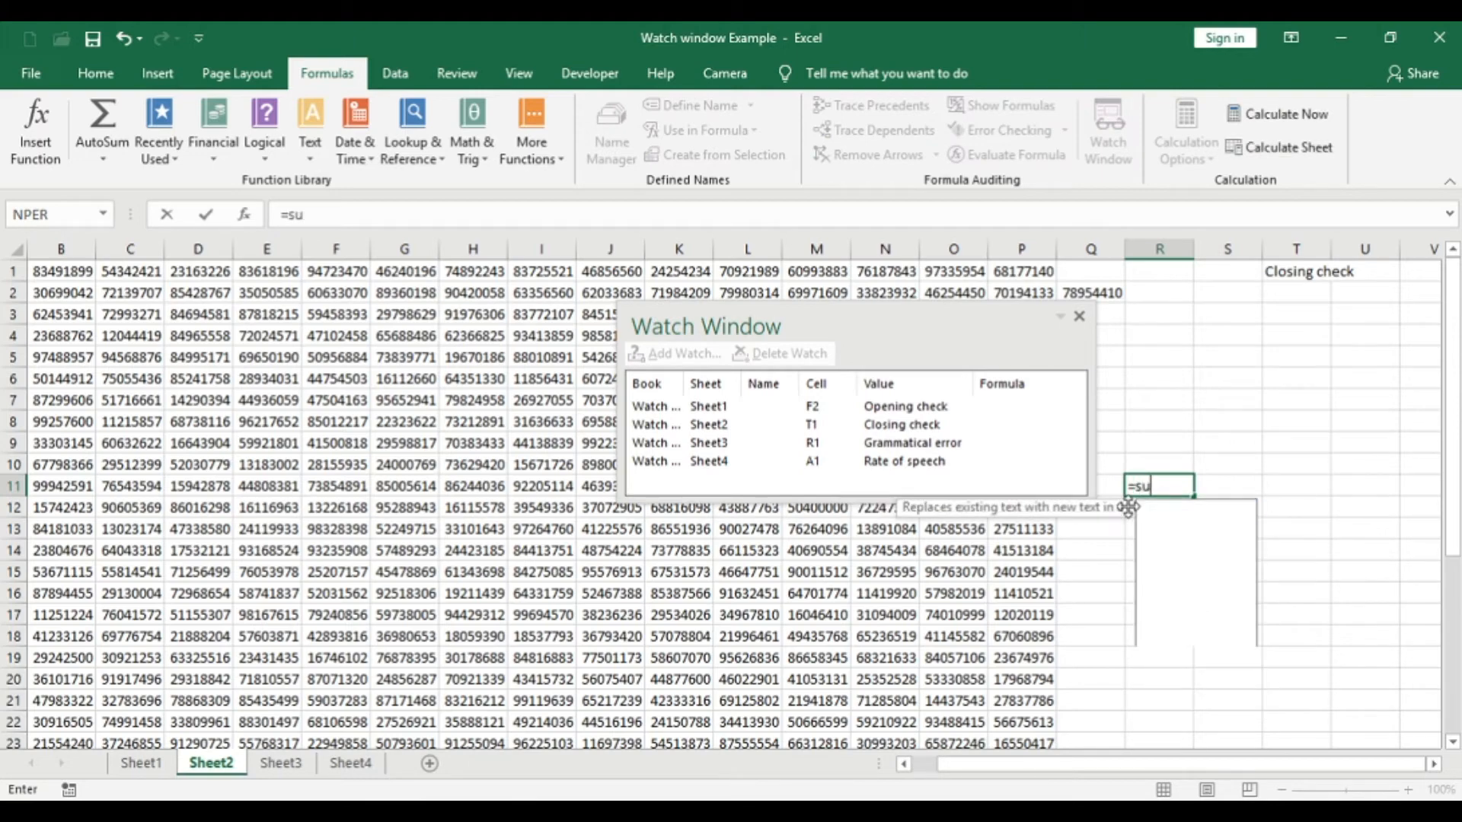
key(Tab)
key(Left)
key(Left)
key(shift+Left)
key(shift+Left)
key(Return)
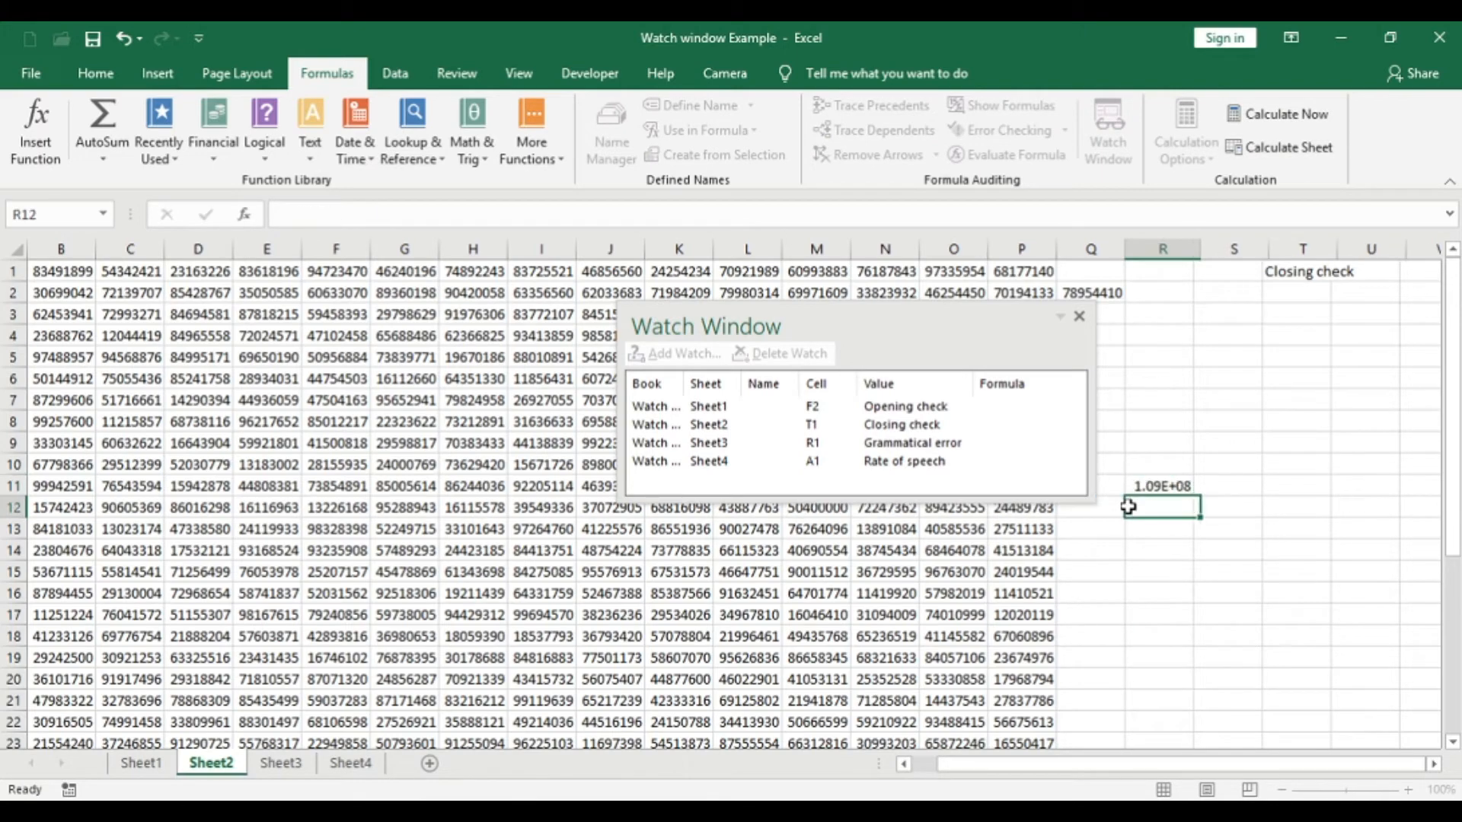
- Add a watch on the SUM formula cell R11 of Sheet2
key(Up)
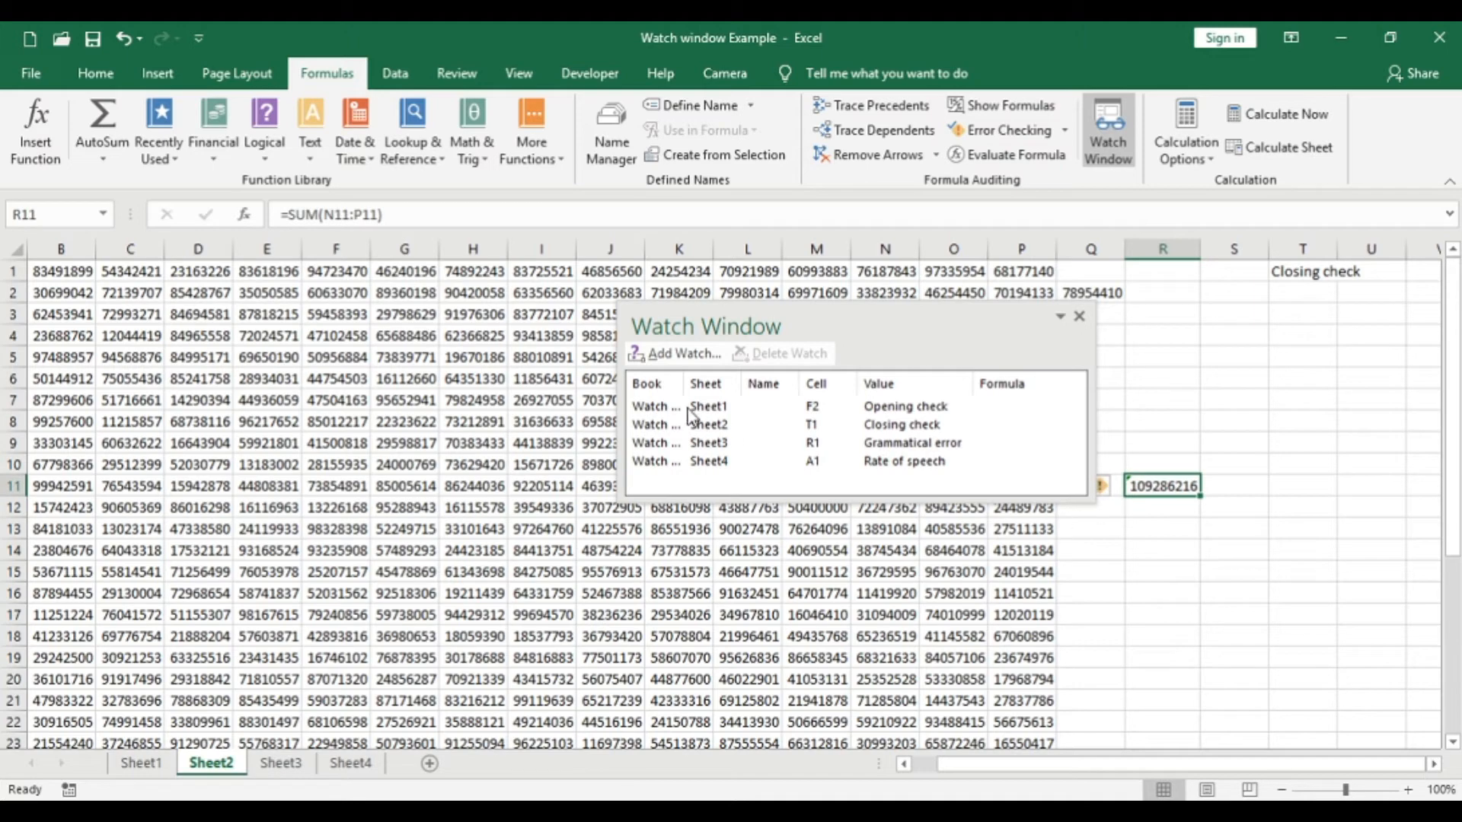
click(675, 354)
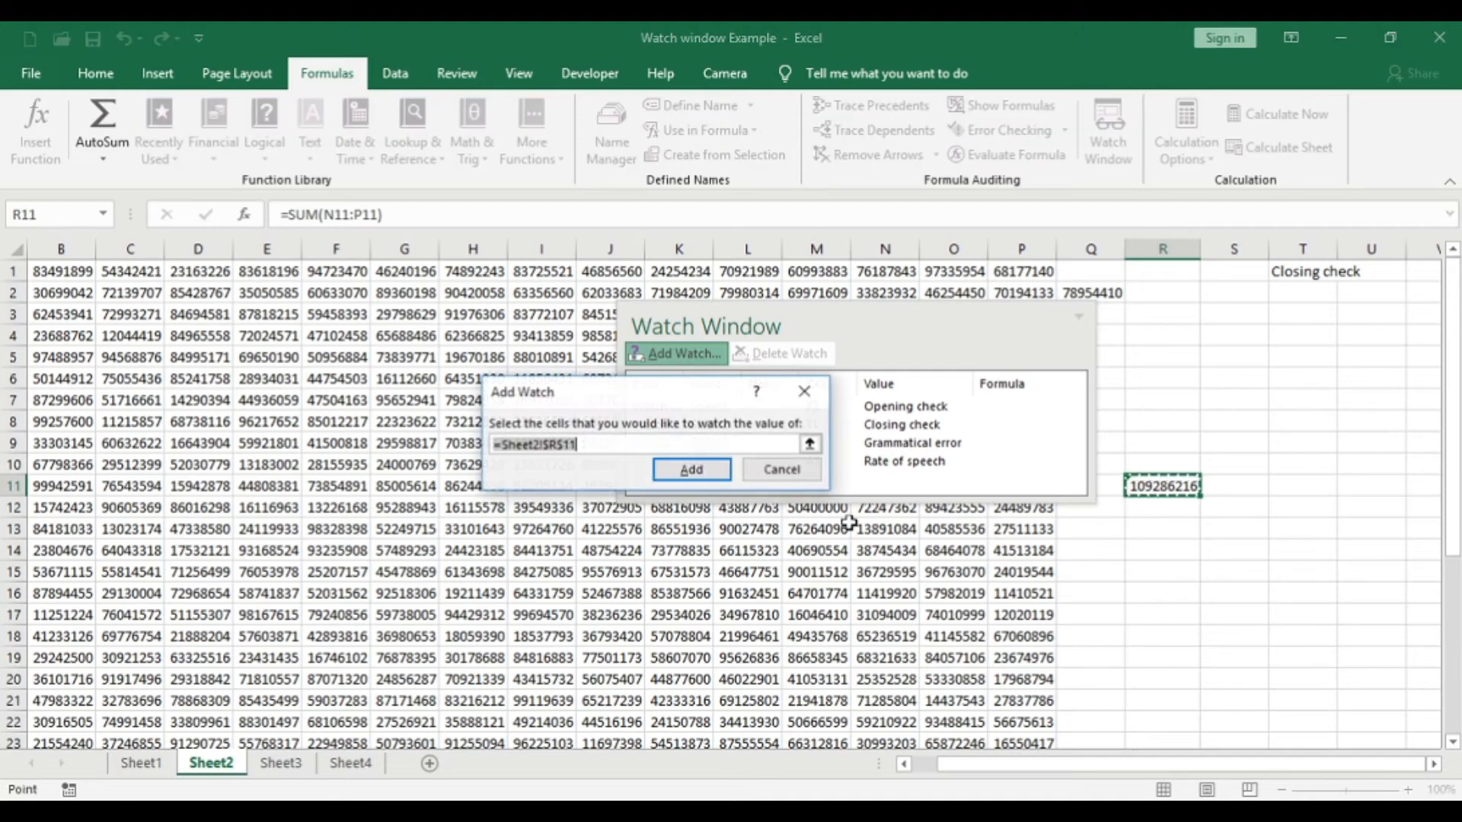
click(712, 470)
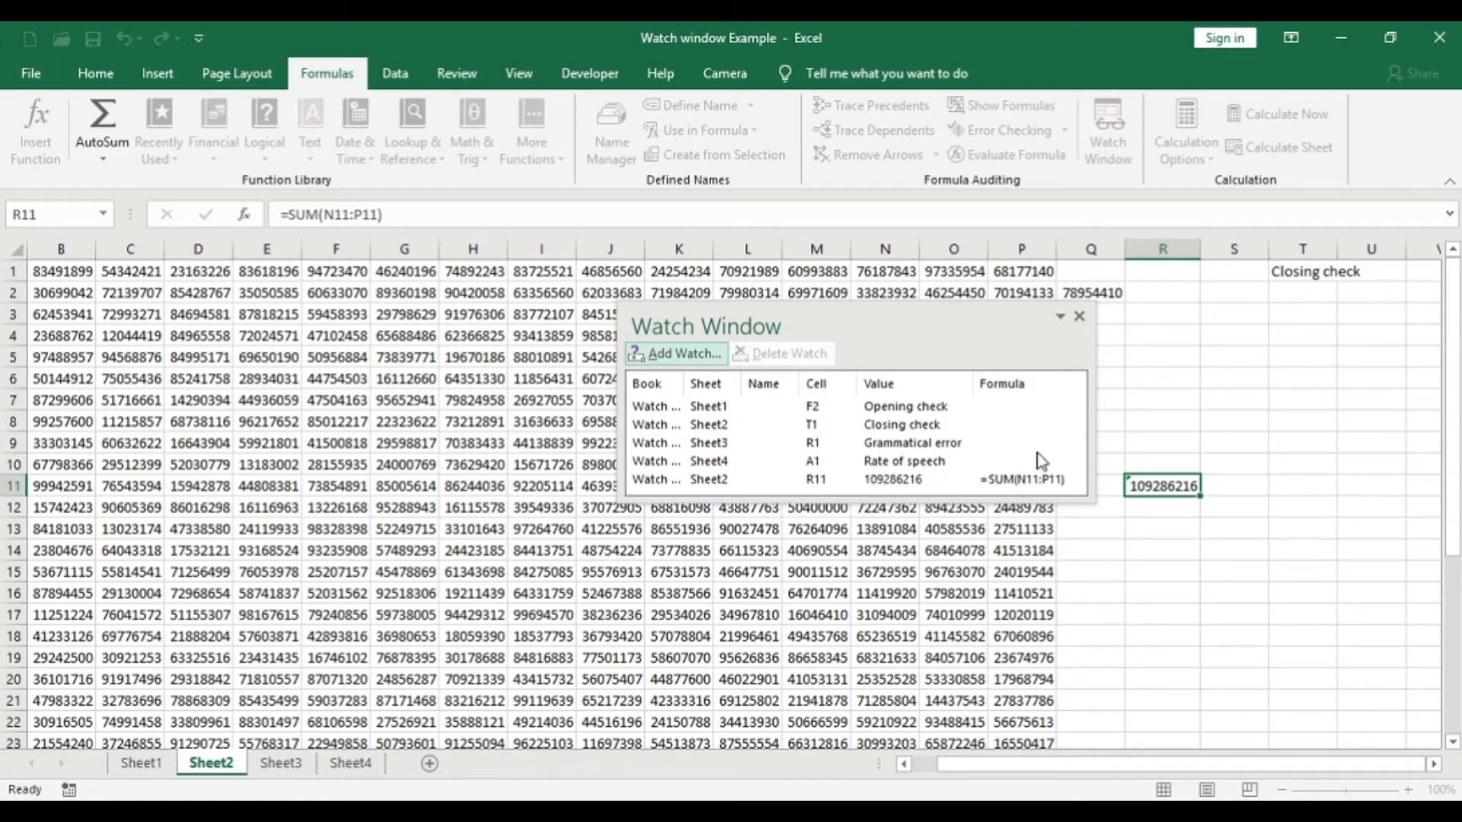
- Delete the watch on Sheet2 cell R11 from the Watch Window
click(753, 487)
click(754, 486)
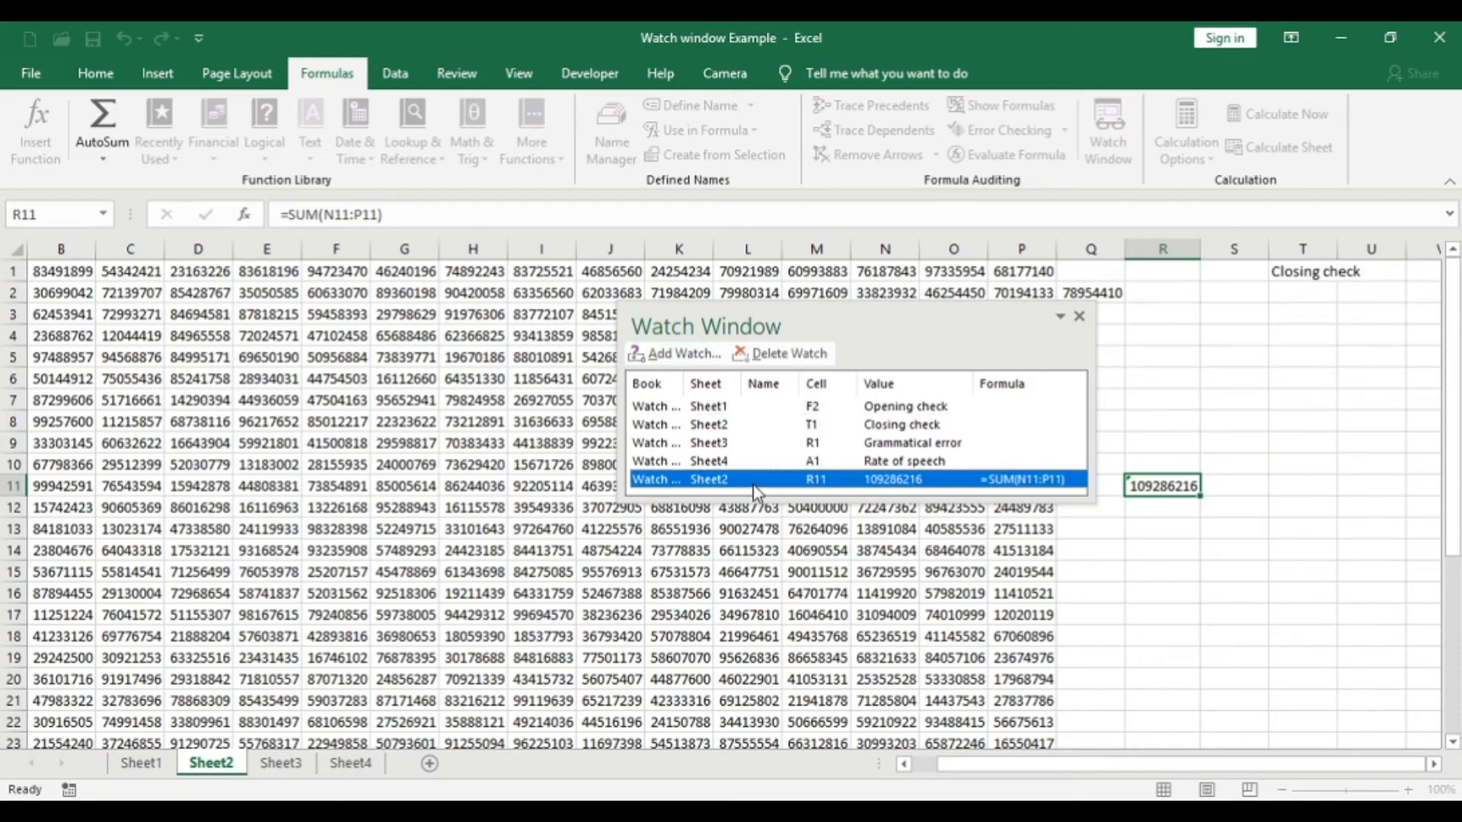
click(771, 357)
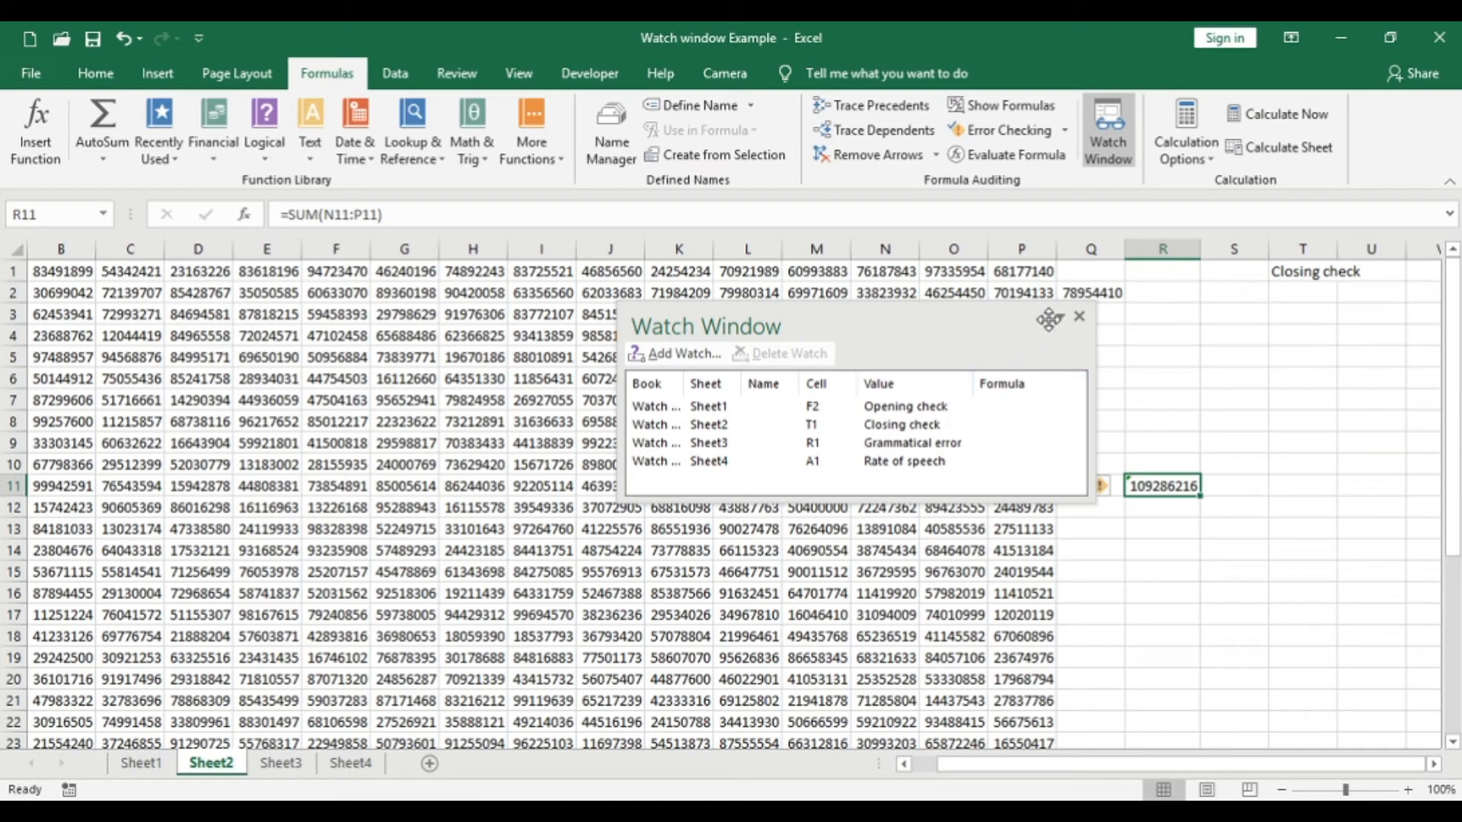
- Delete the watches on Sheet1 F2, Sheet2 T1, Sheet3 R1 and Sheet4 A1 together
click(852, 456)
shift+click(703, 449)
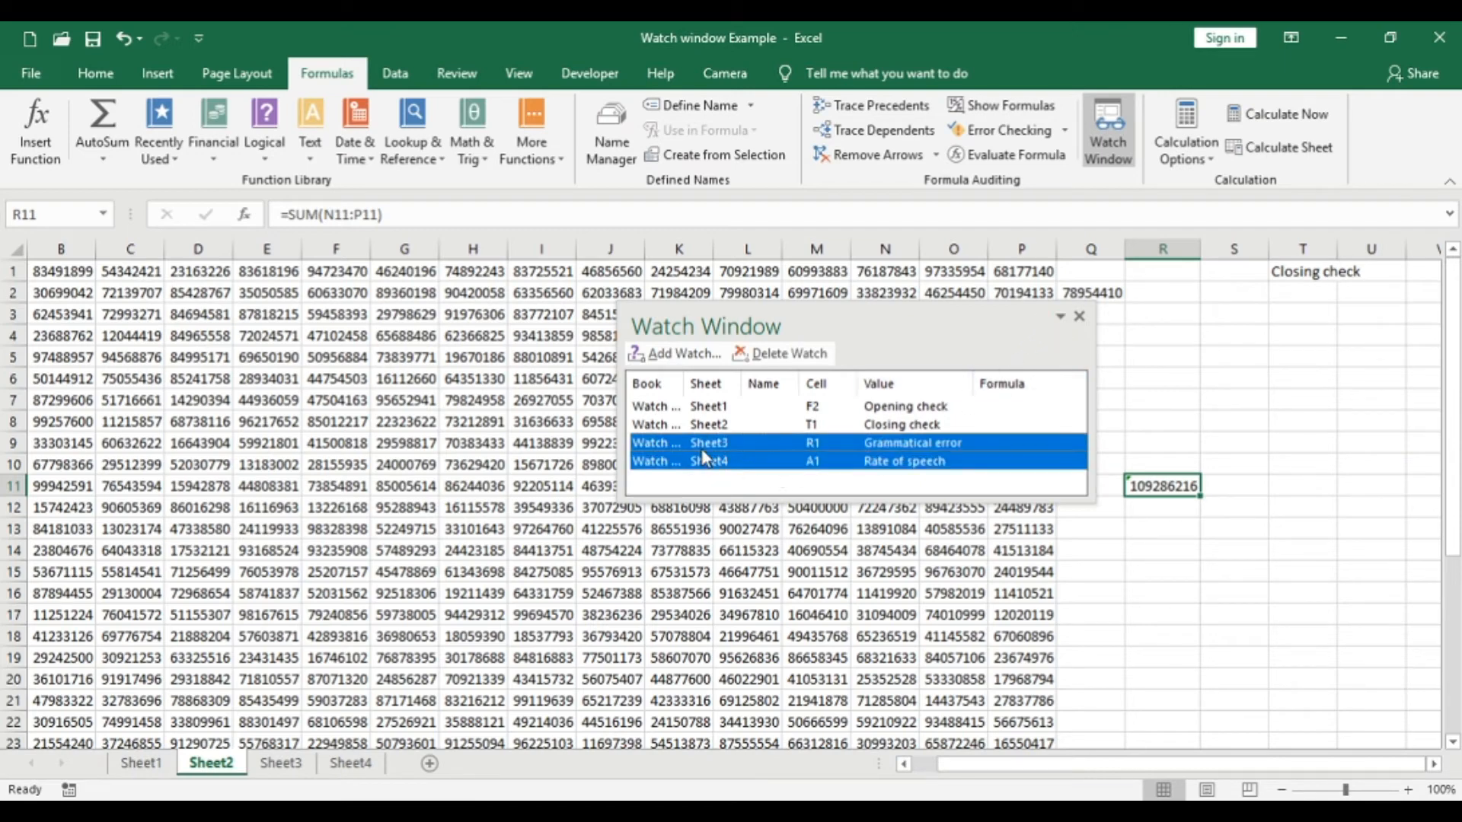
shift+click(715, 424)
shift+click(721, 407)
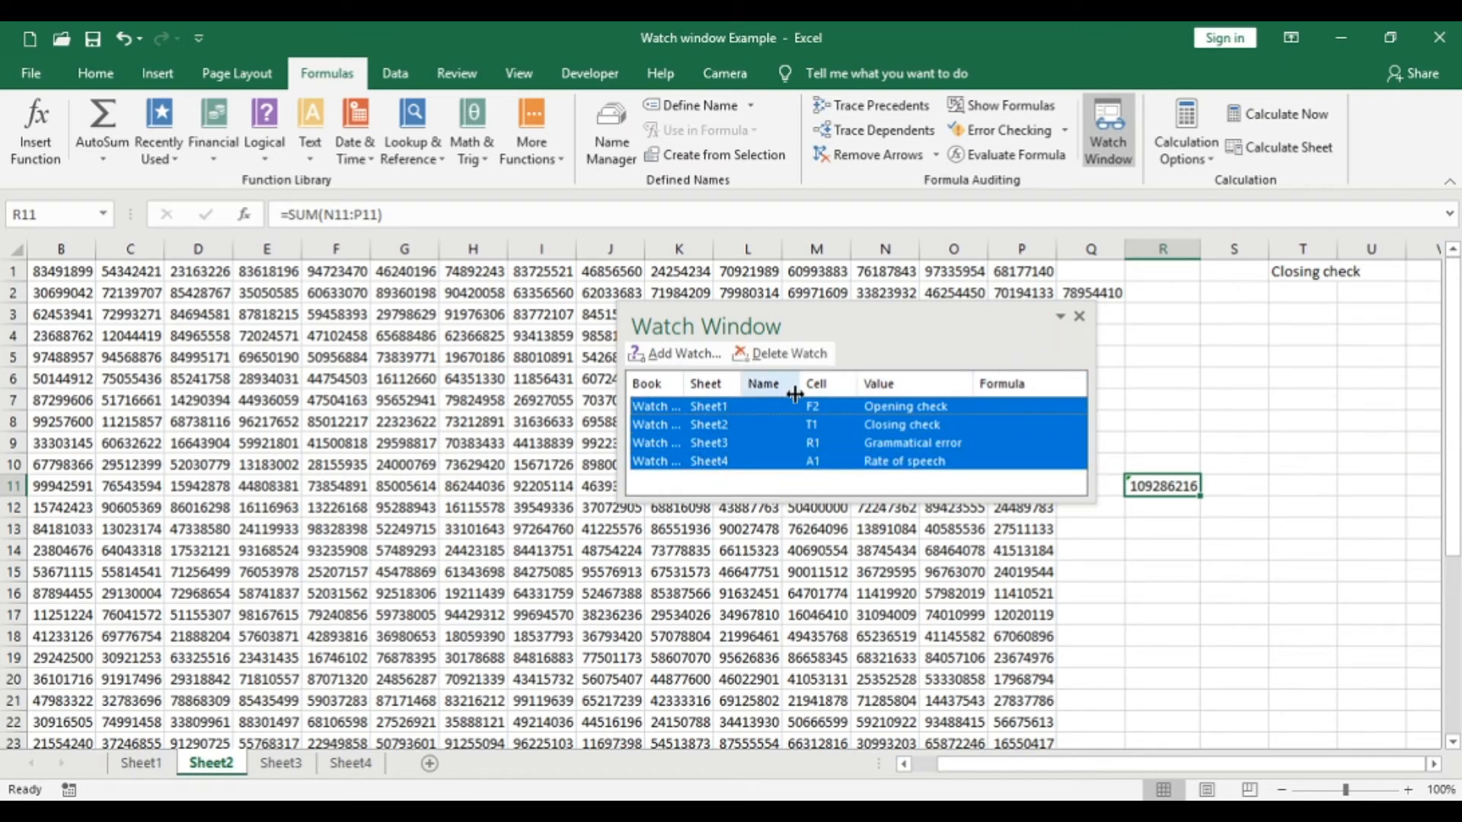
click(771, 355)
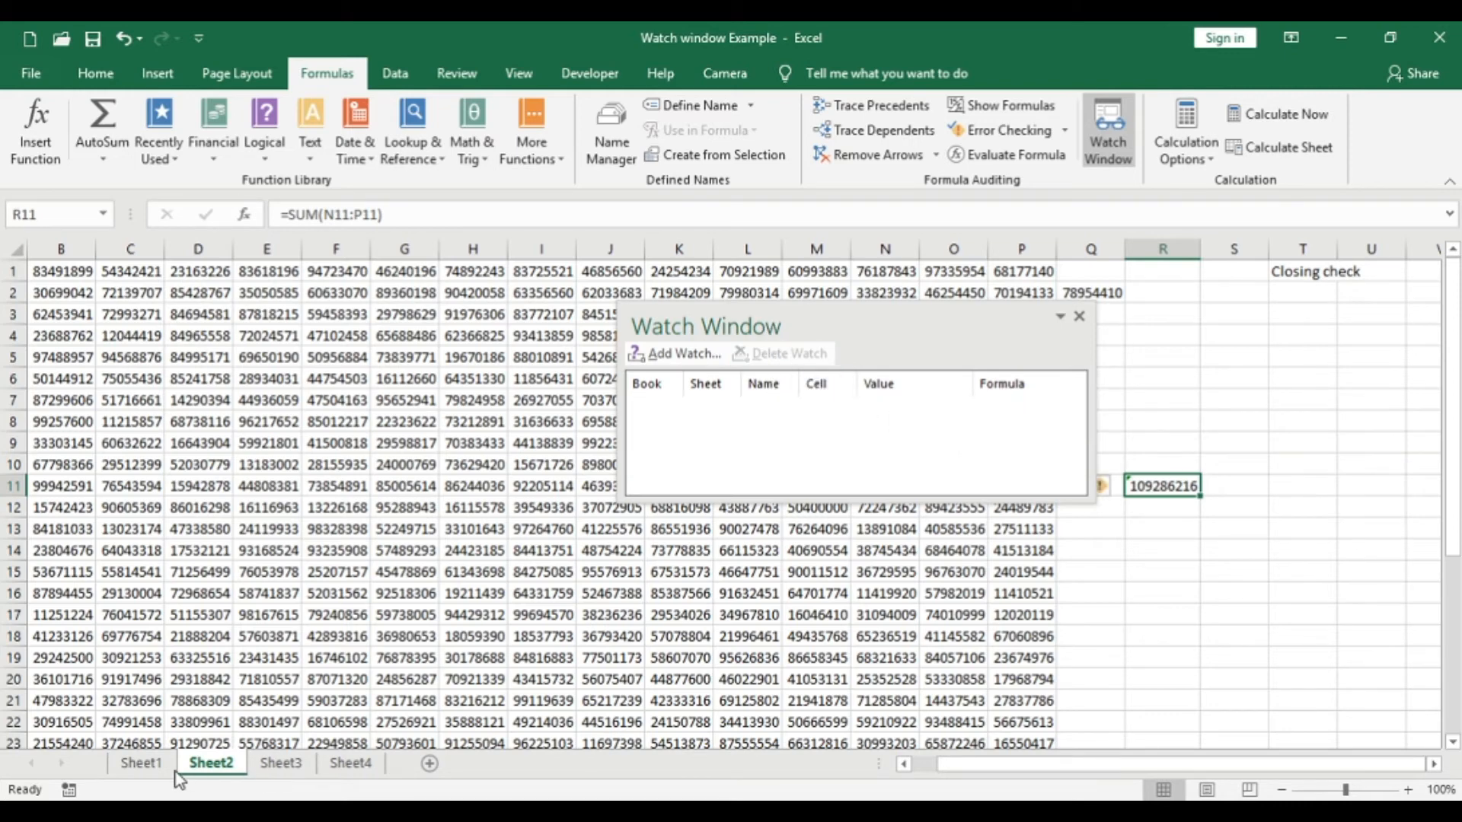
- Add watches on the "Production <200" cell F7 and the "Quality <50" cell F8 of Sheet1
click(141, 764)
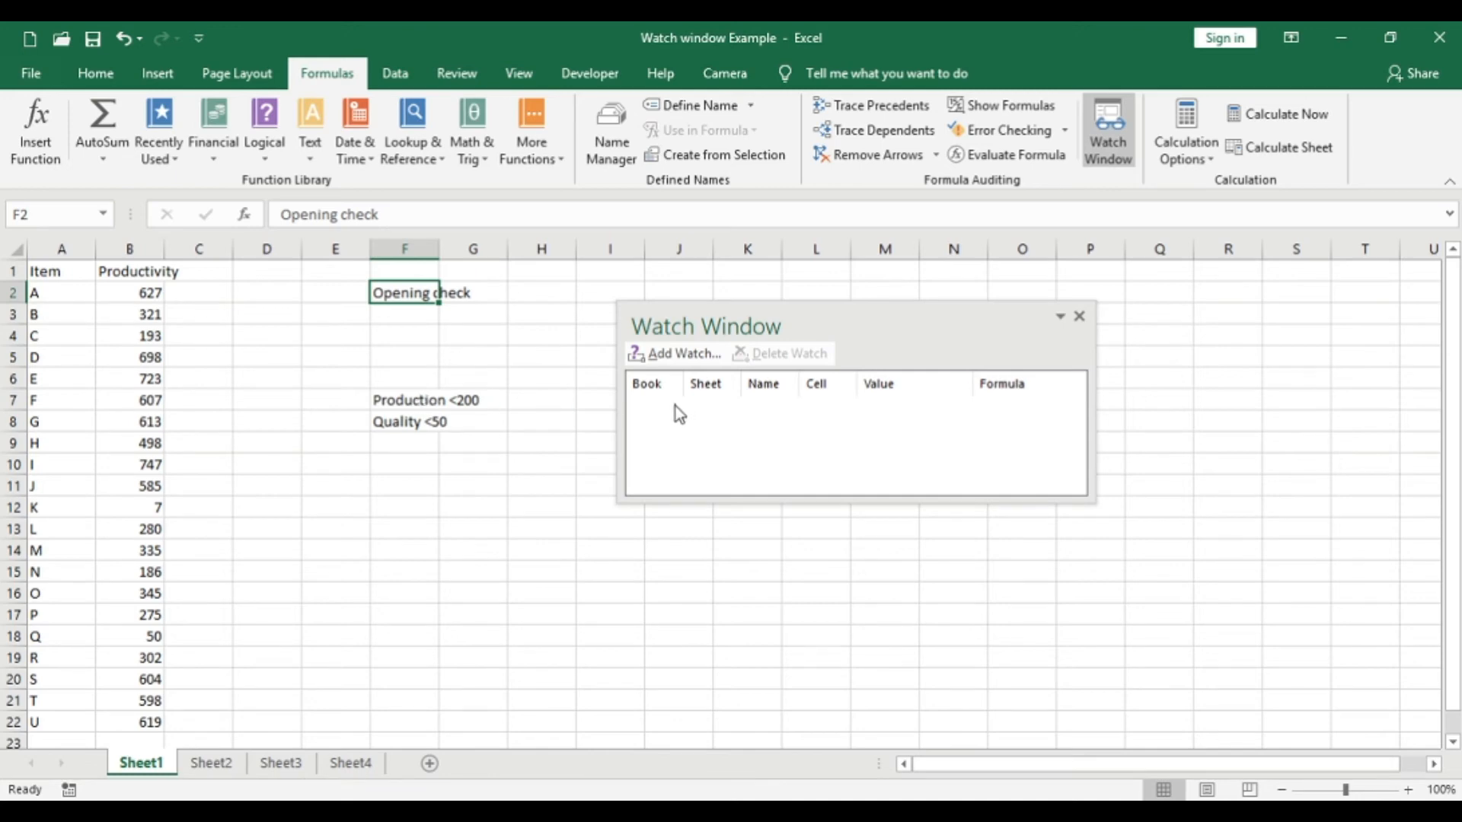
click(674, 354)
click(394, 398)
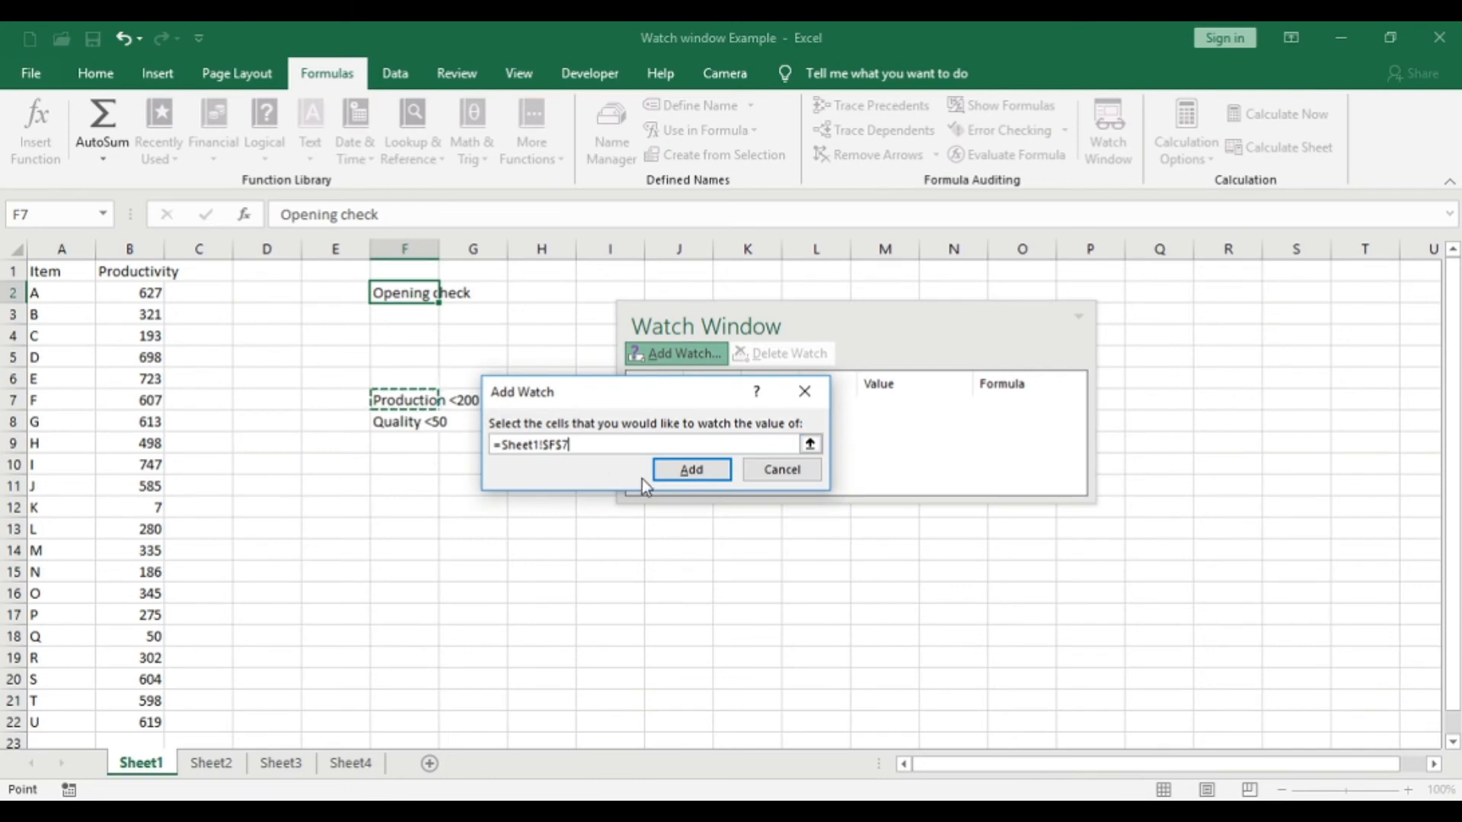
click(690, 470)
click(677, 353)
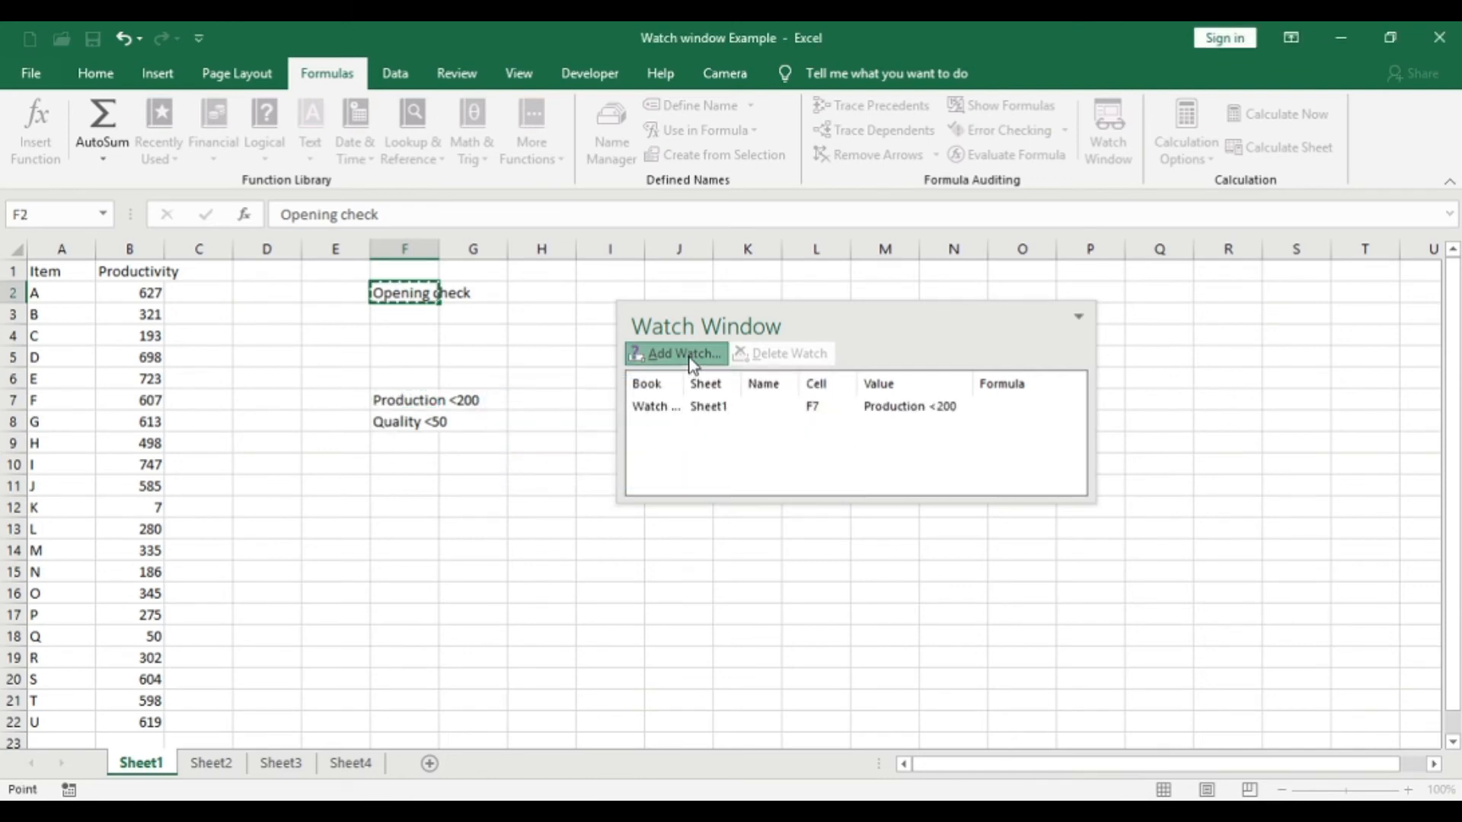
click(394, 423)
click(662, 470)
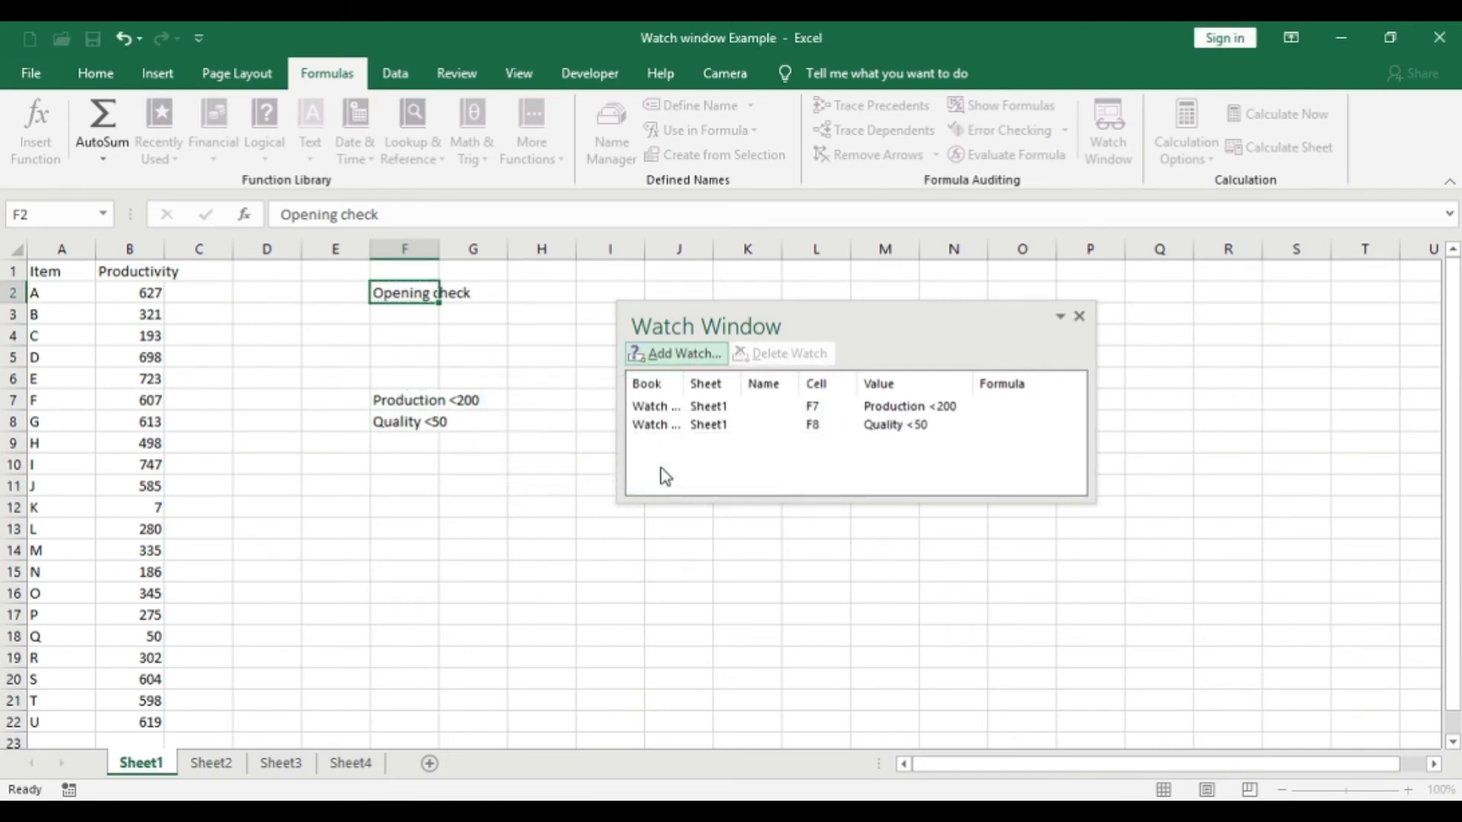
- Go through Sheet2 to Sheet3 and examine the Production and Quality entries in the Watch Window there
click(225, 763)
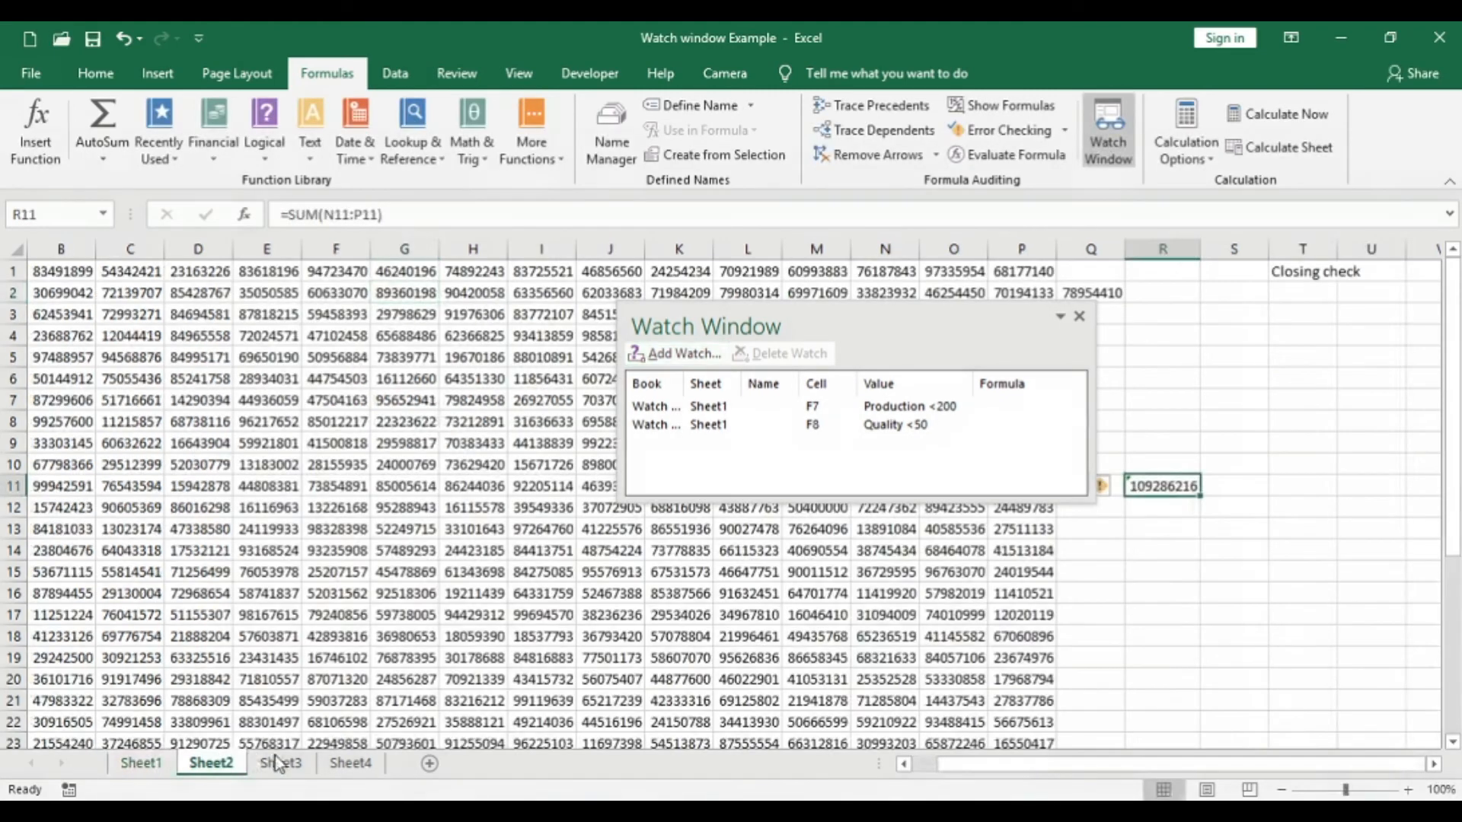
click(281, 763)
click(385, 375)
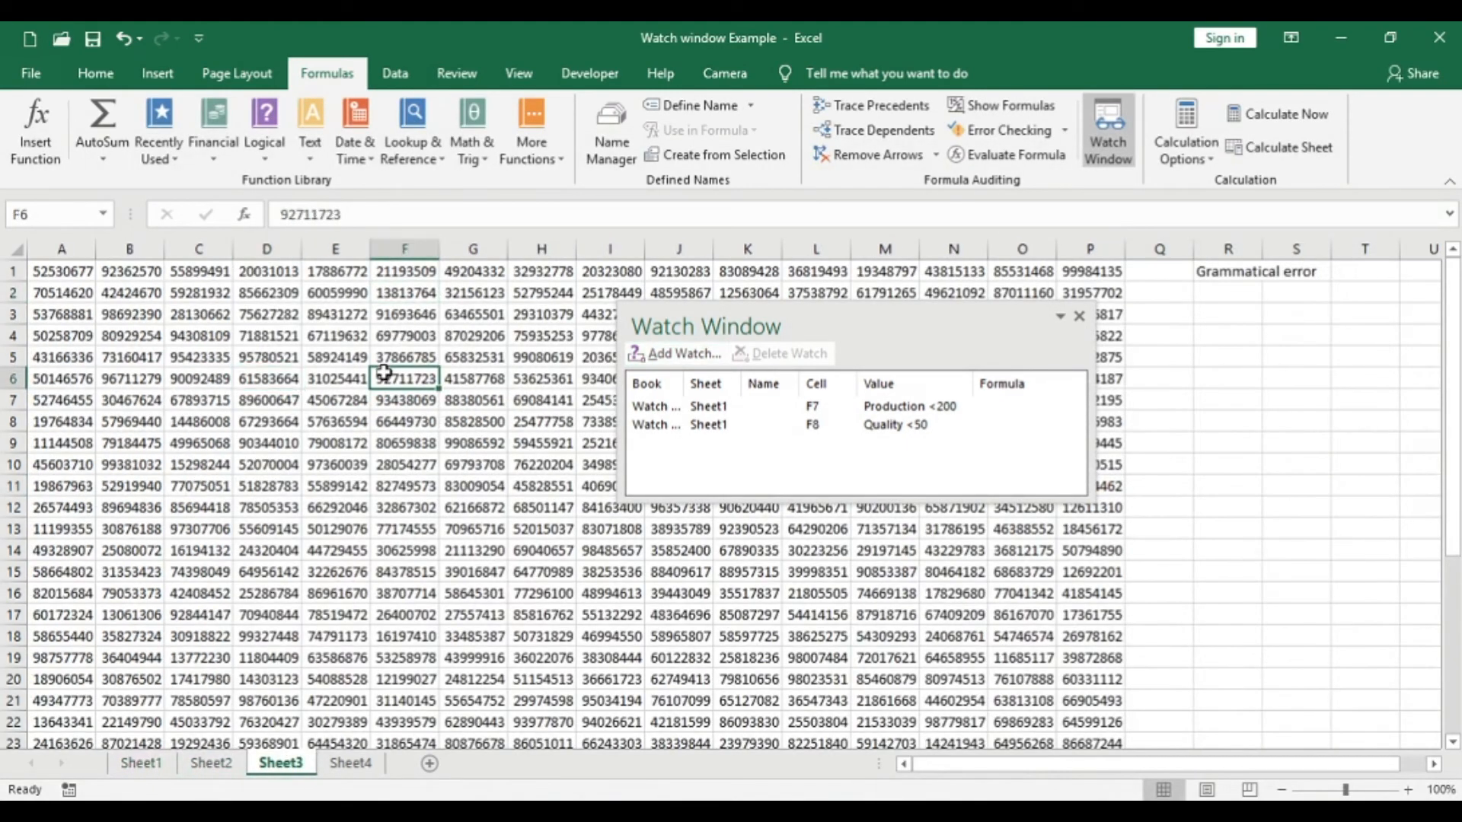
click(1223, 302)
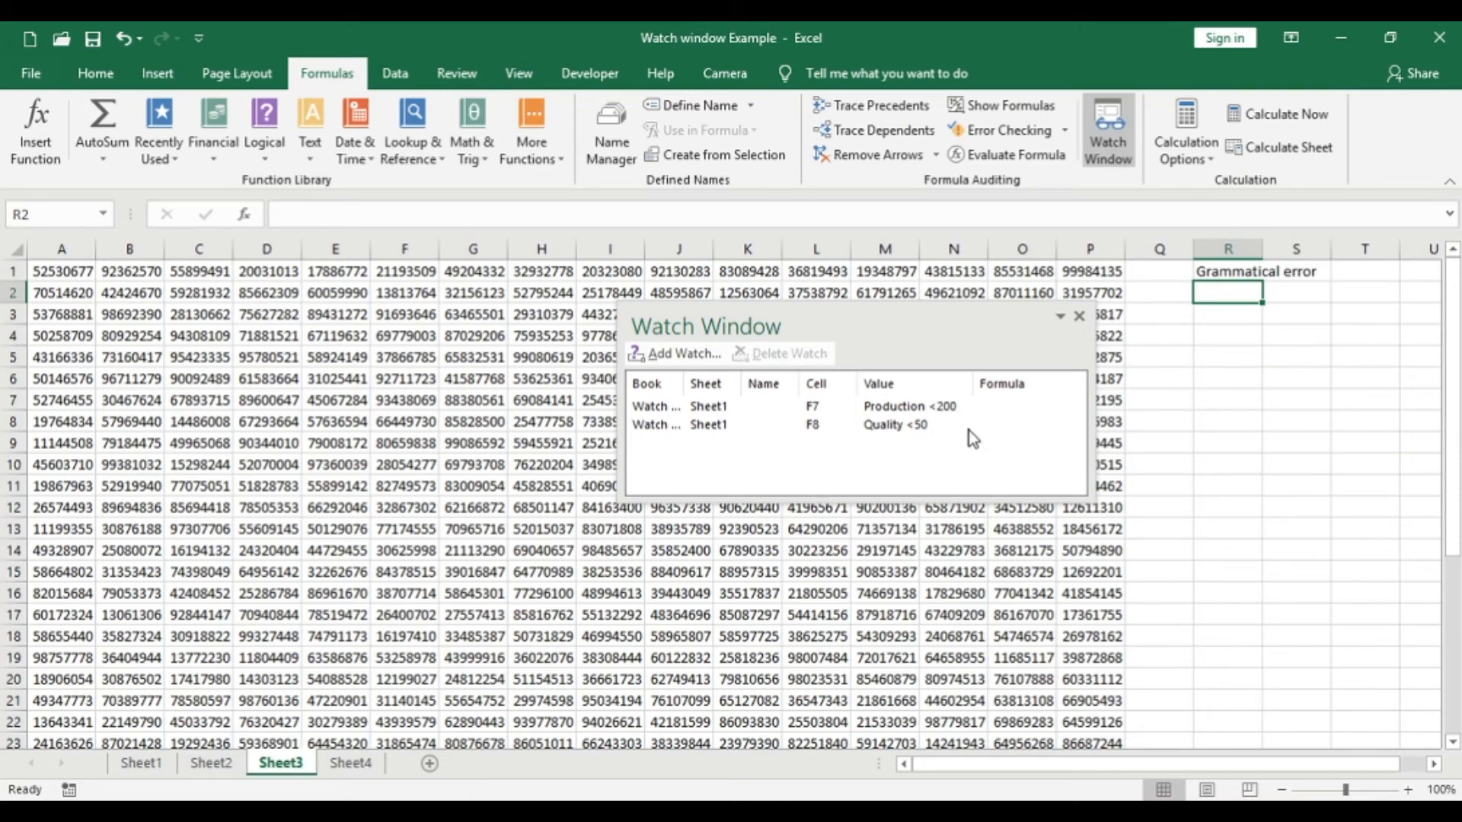
click(697, 427)
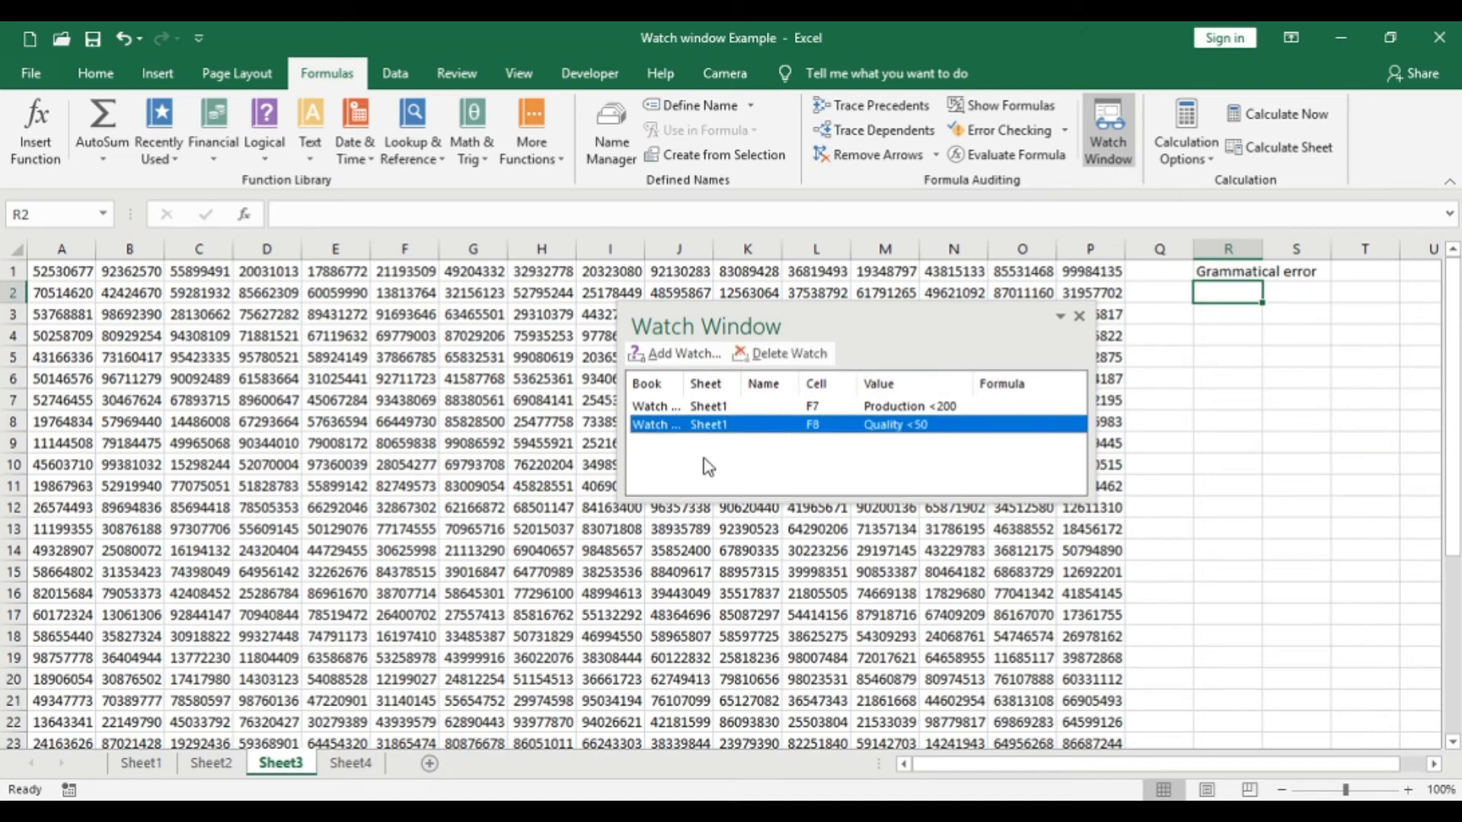
click(729, 413)
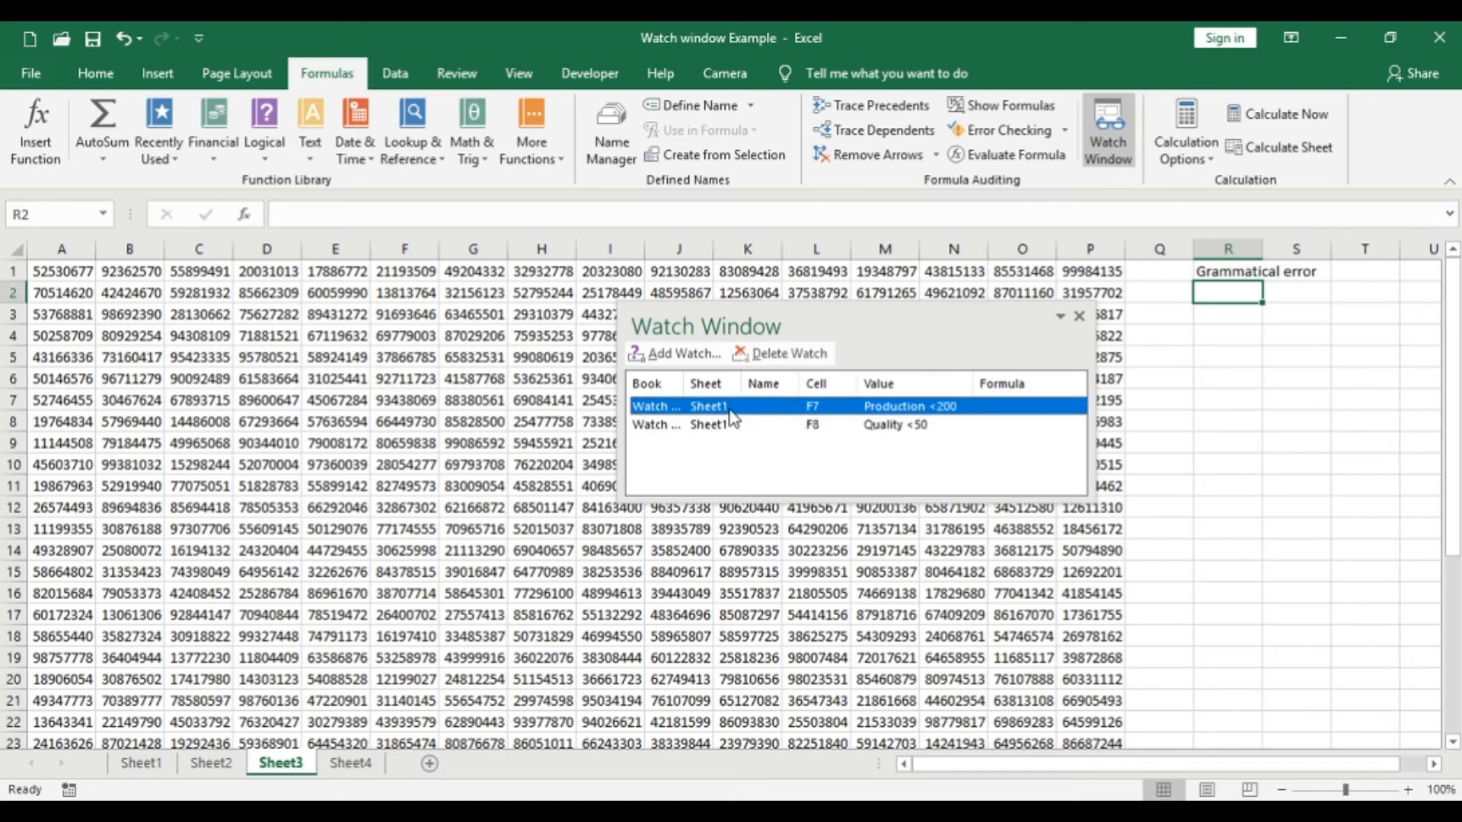
click(727, 424)
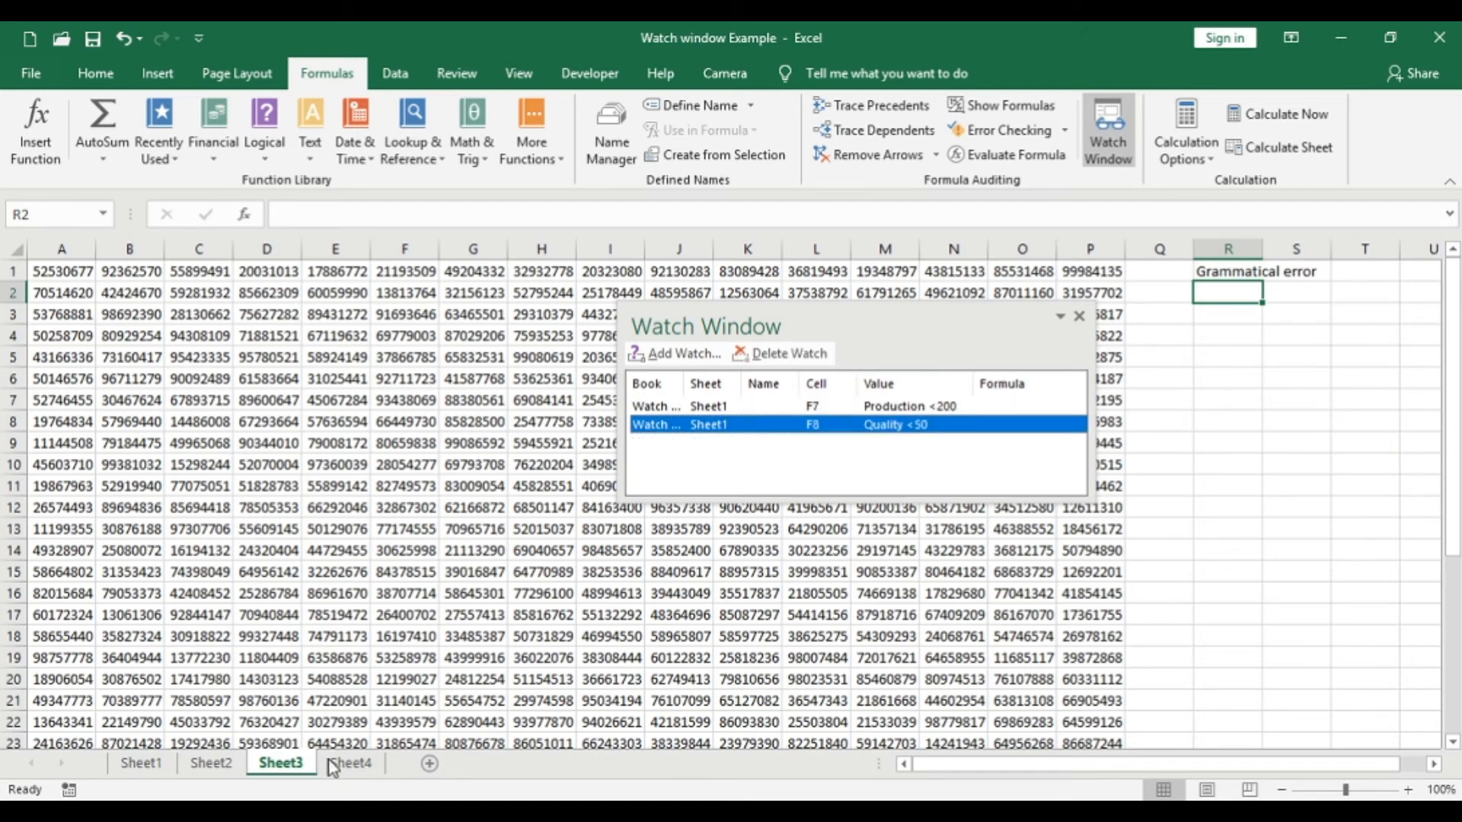
- Go through all four sheets from Sheet1 and check the Watch Window on each, ending on Sheet2
click(137, 764)
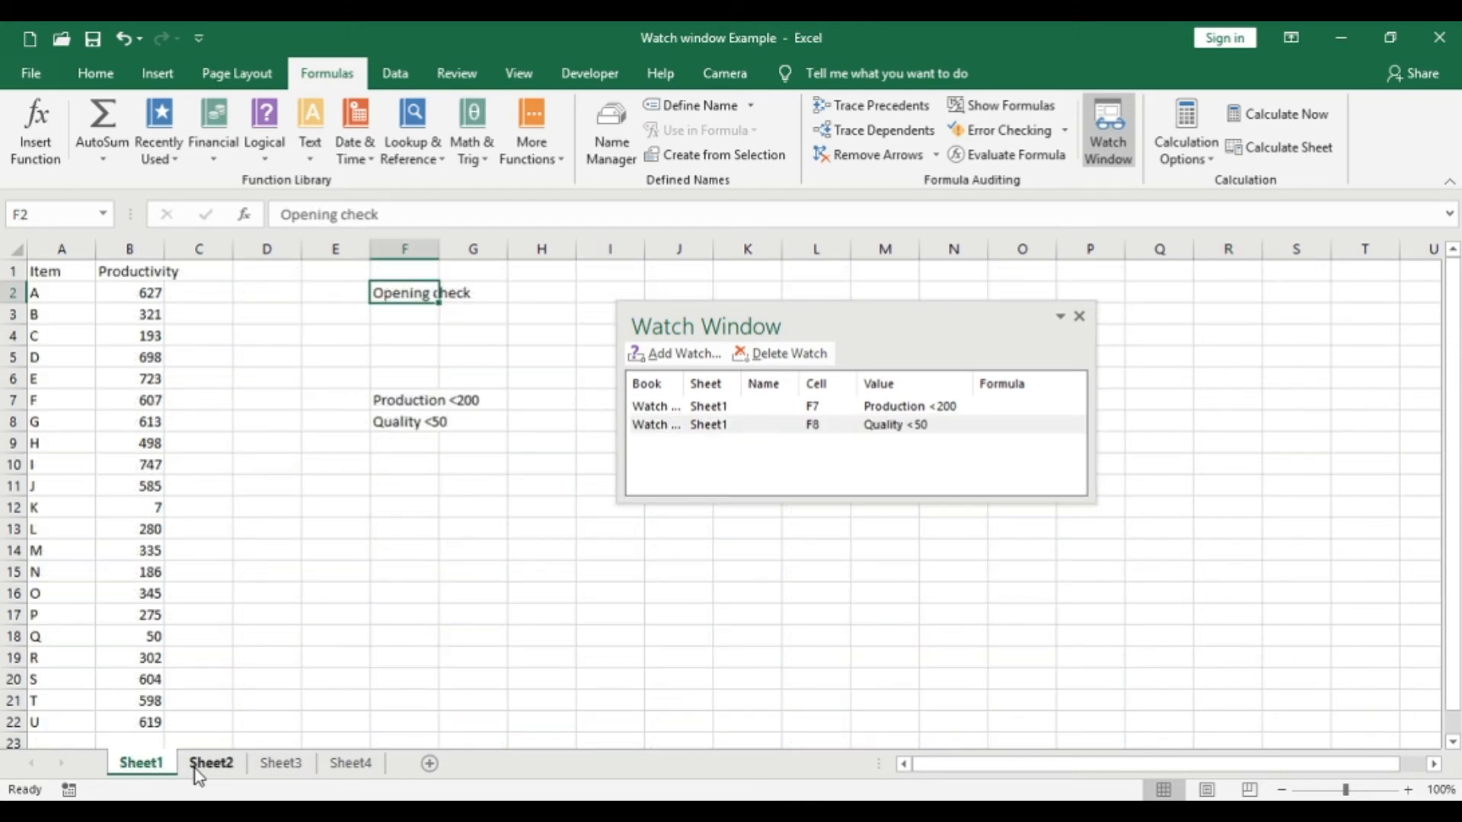
click(198, 765)
click(274, 765)
click(337, 768)
click(281, 766)
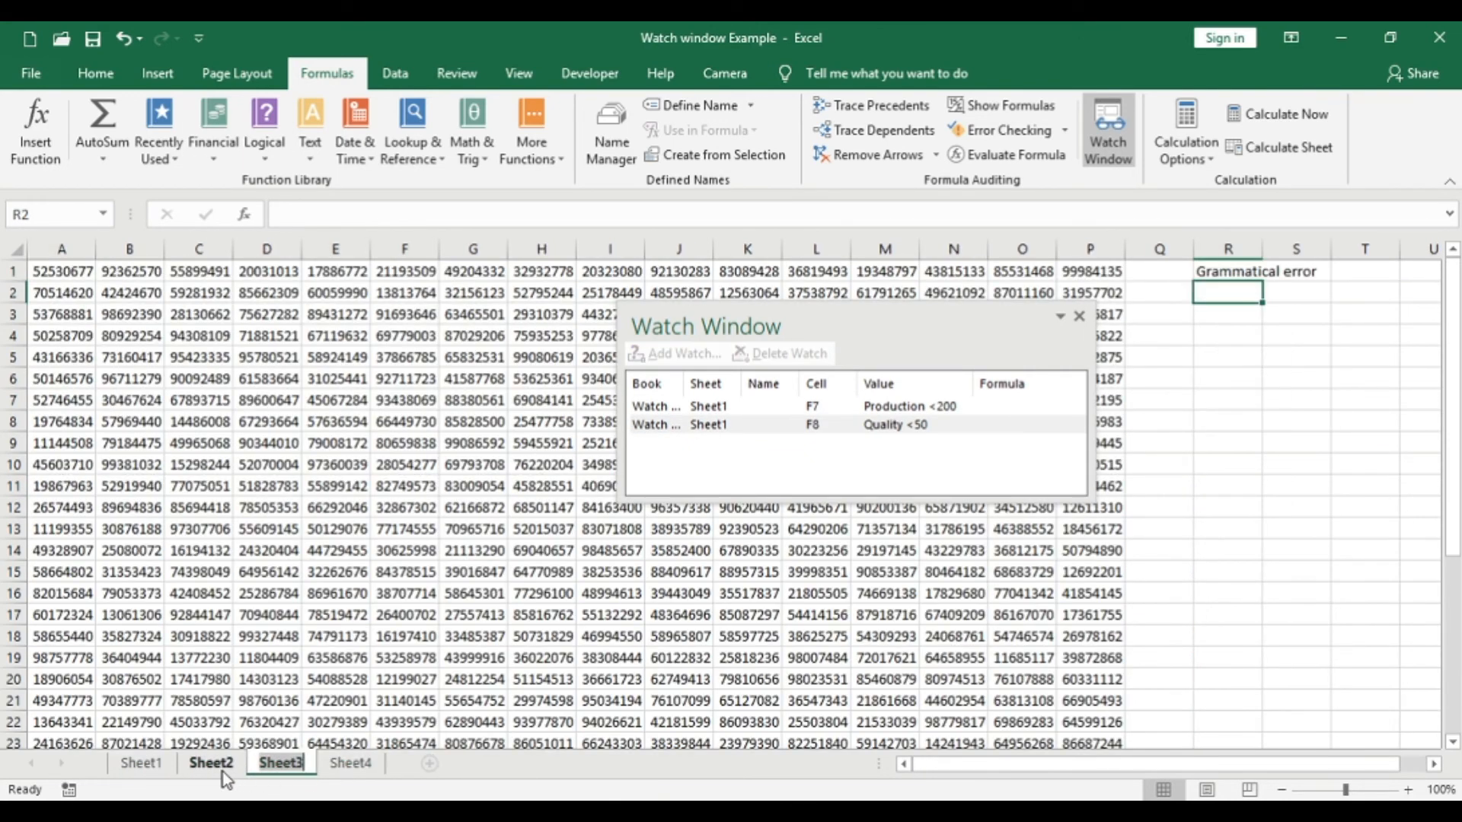
click(221, 767)
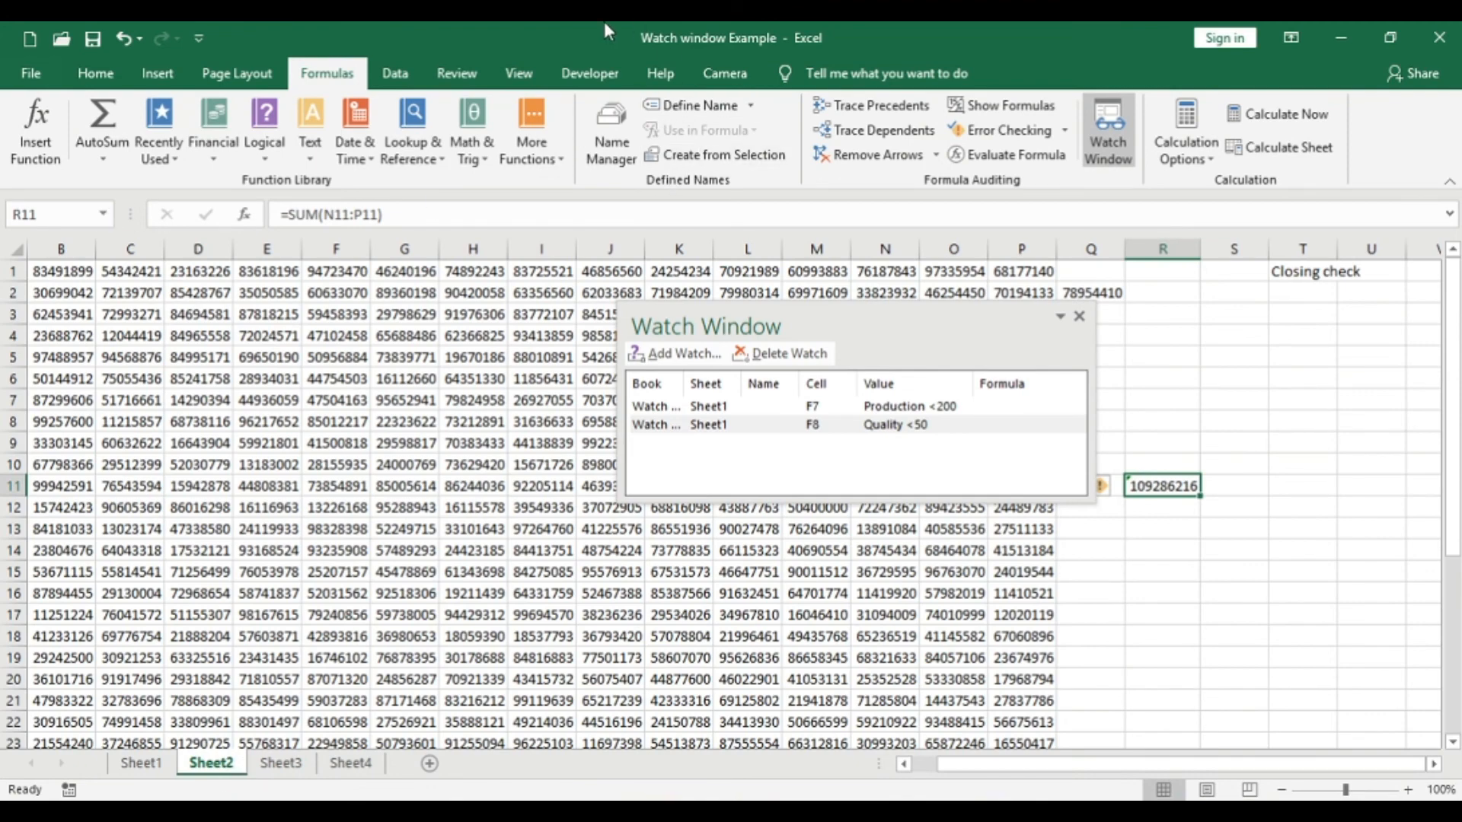
- Dock the Watch Window between the ribbon and the formula bar and reduce its height to just below the two watches
drag(533, 35, 581, 23)
click(223, 399)
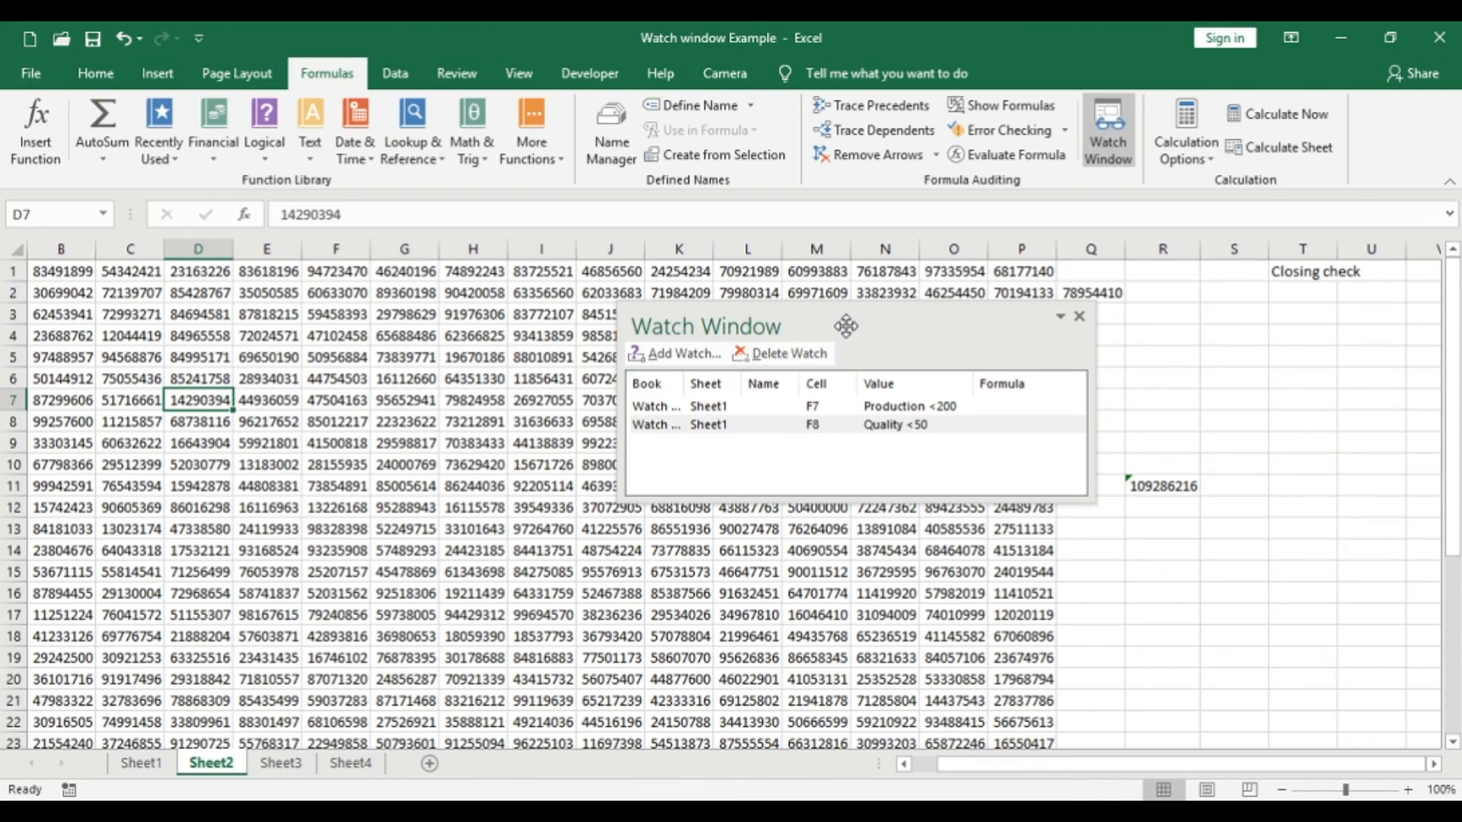
drag(859, 315, 665, 208)
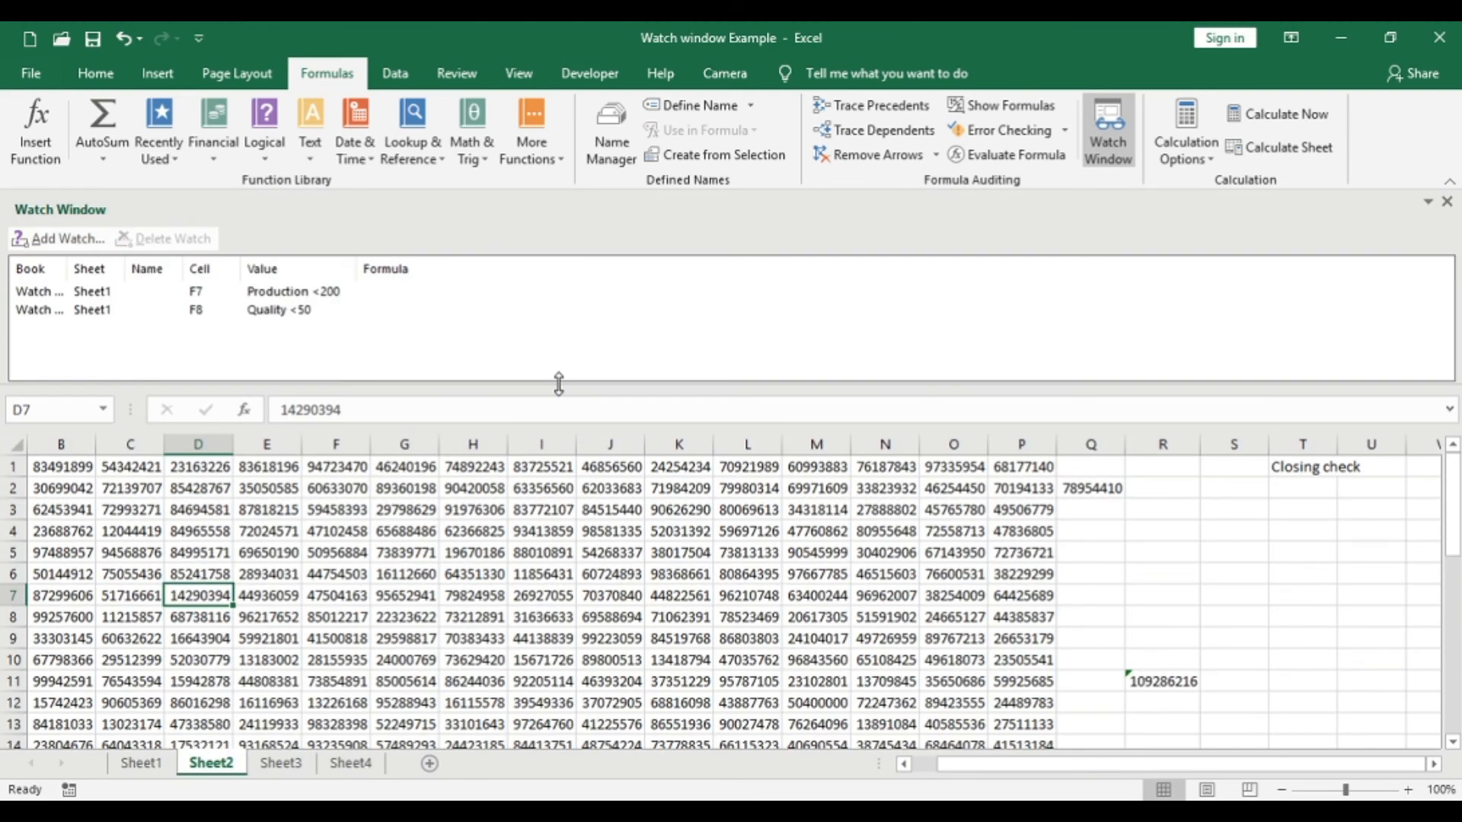
drag(559, 381, 548, 338)
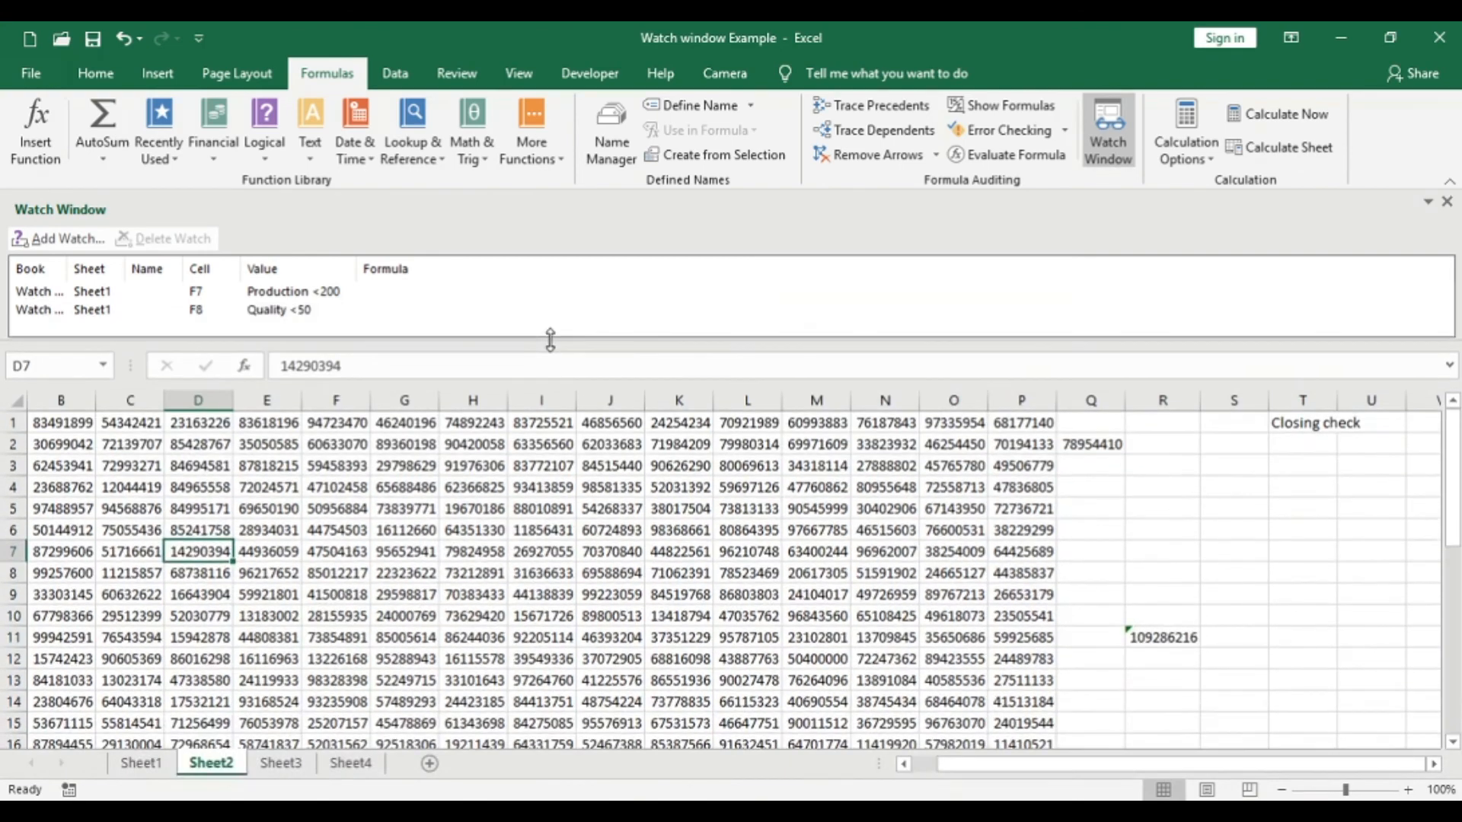
- Start moving the docked Watch Window with its Move option
drag(627, 213, 686, 208)
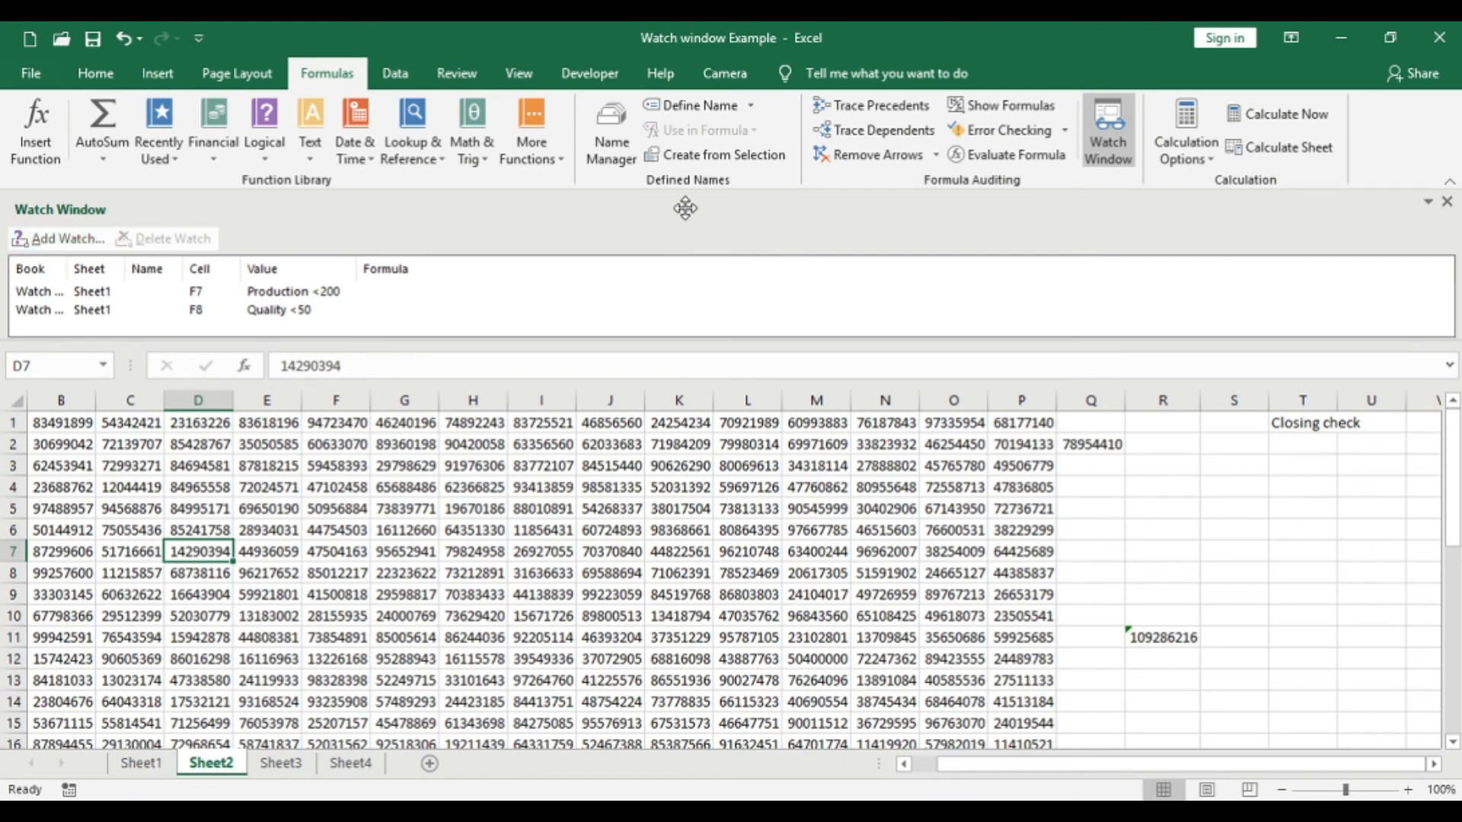
click(1428, 202)
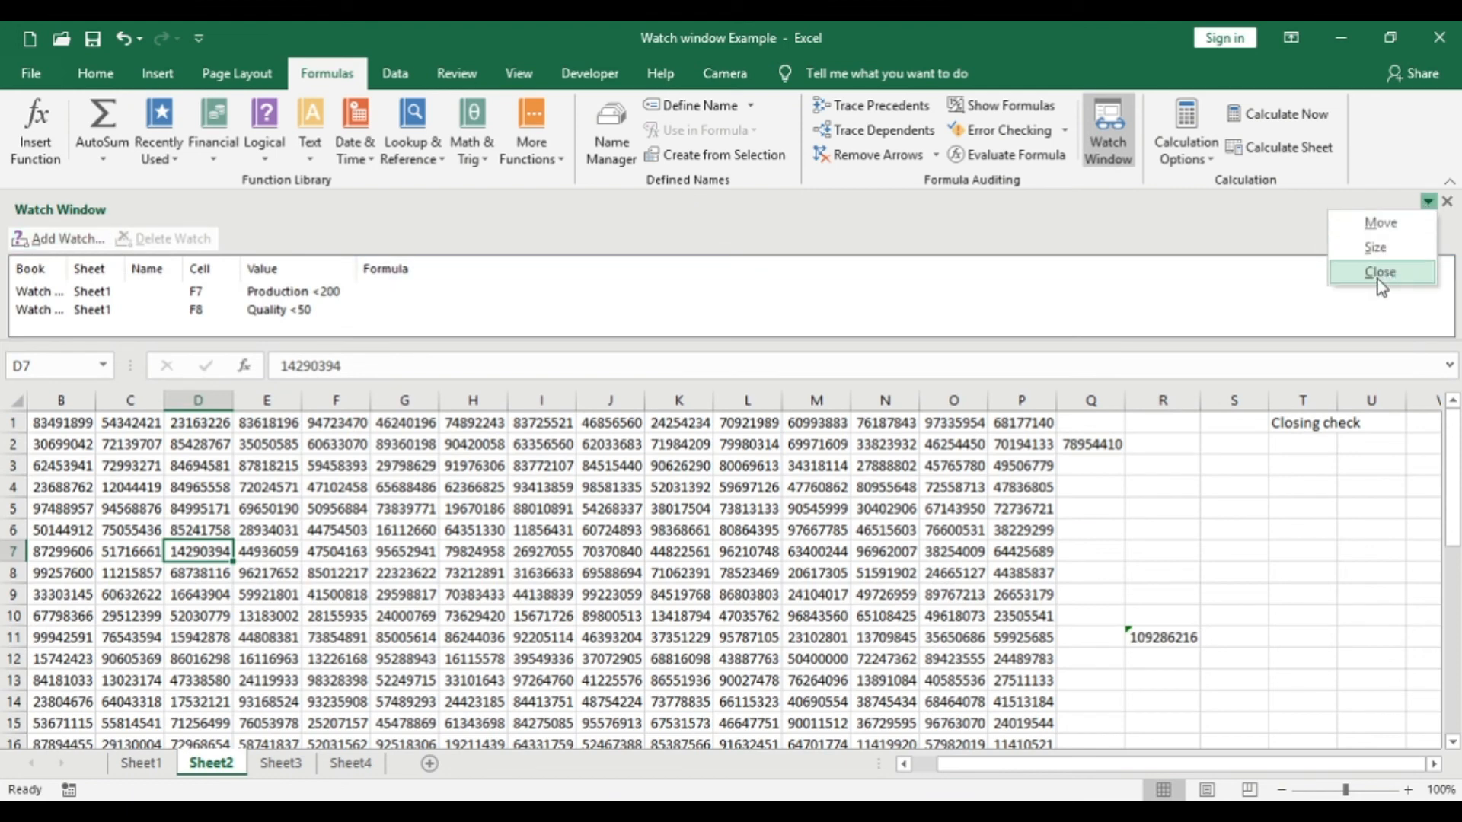
click(1380, 223)
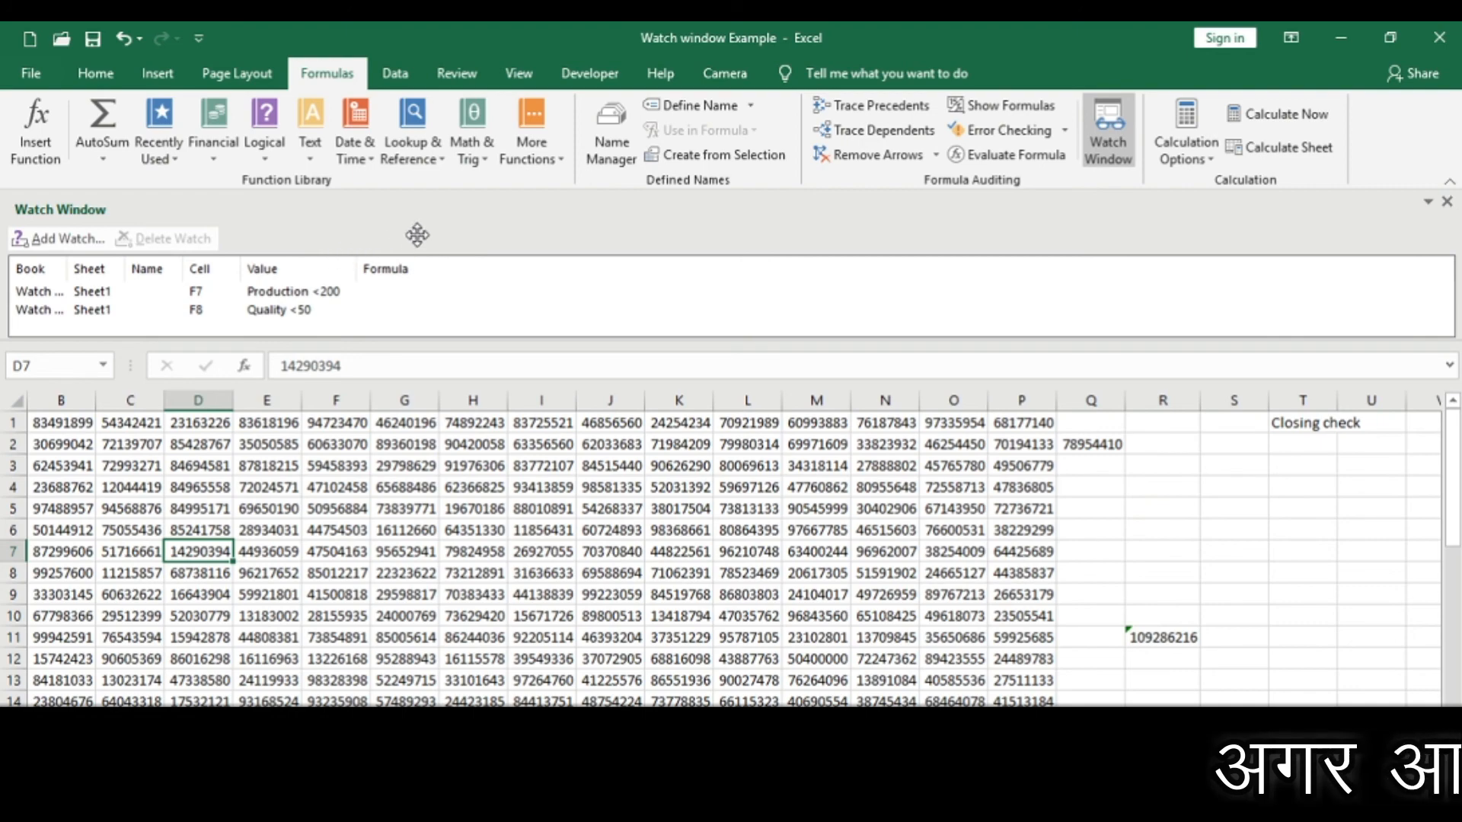